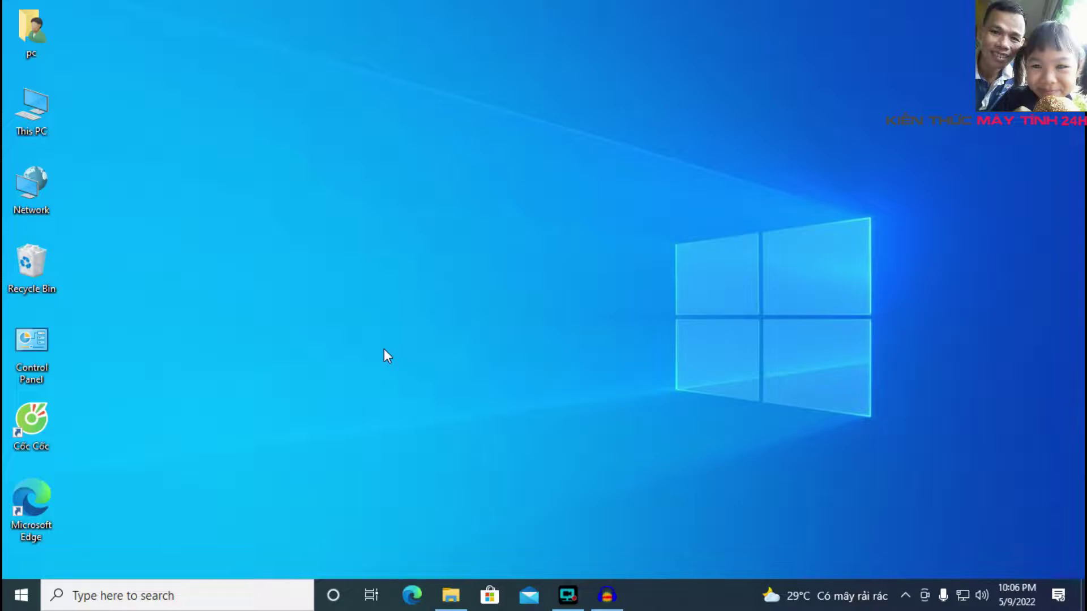
# Step: Launch the Cốc Cốc browser and go to google.com
pyautogui.doubleClick(6, 422)
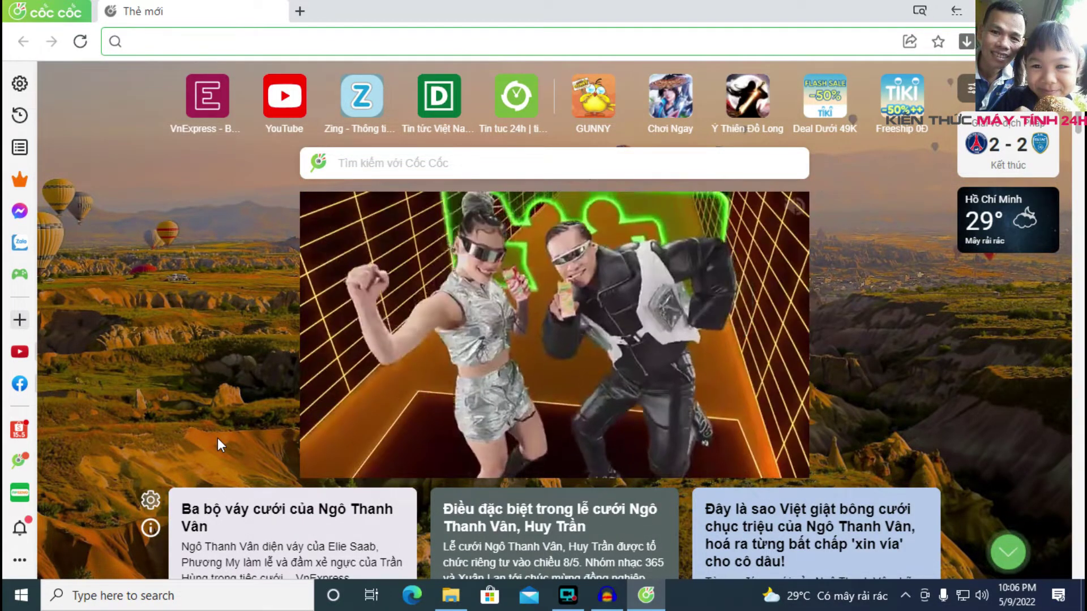
pyautogui.write('google dịch')
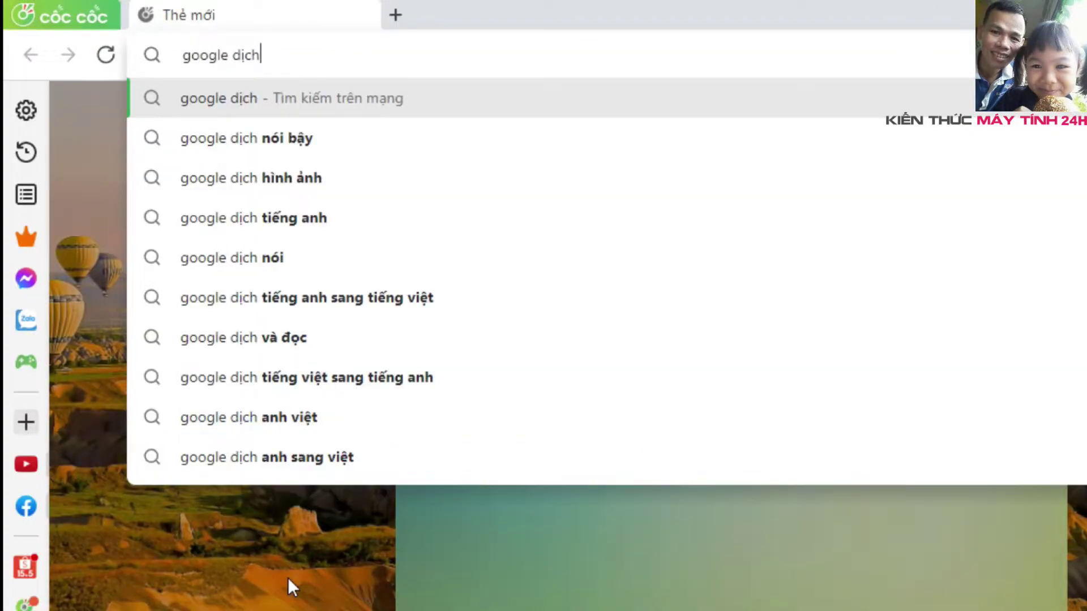
pyautogui.press('BackSpace')
pyautogui.press('BackSpace')
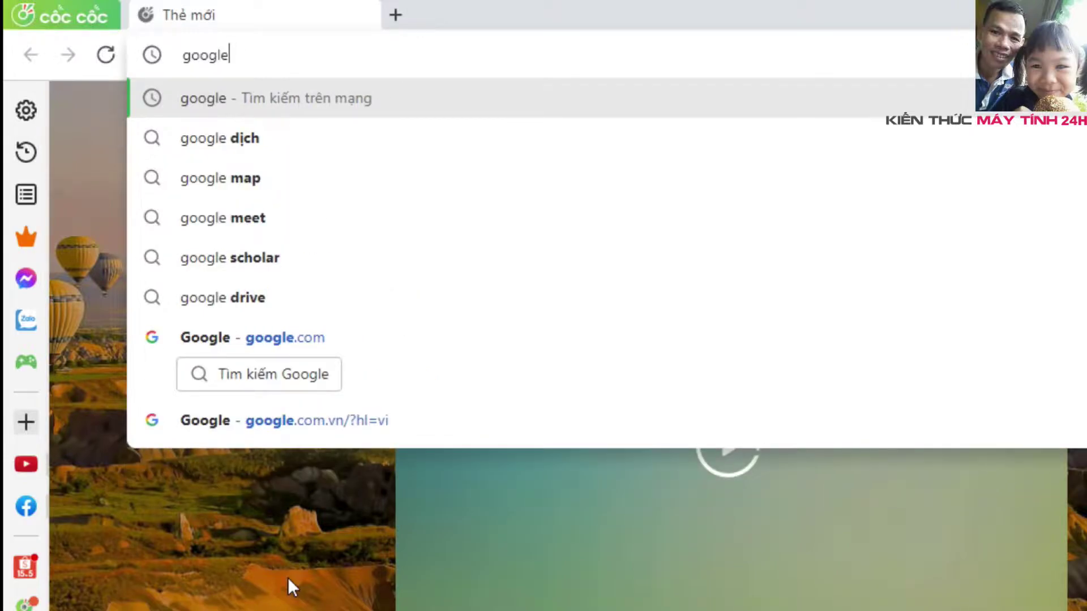
pyautogui.write('.com')
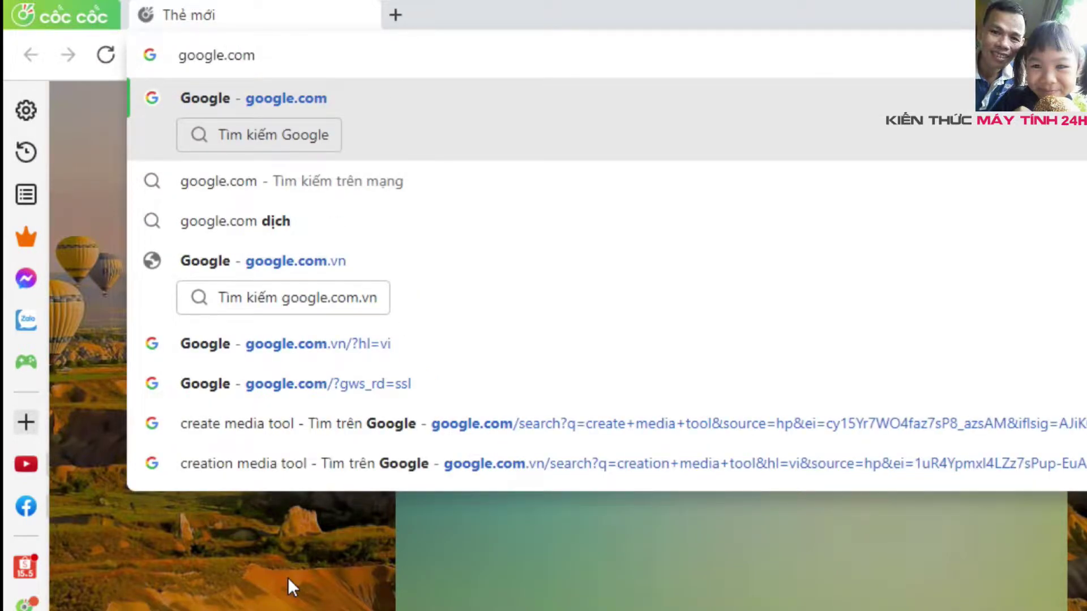
pyautogui.press('Return')
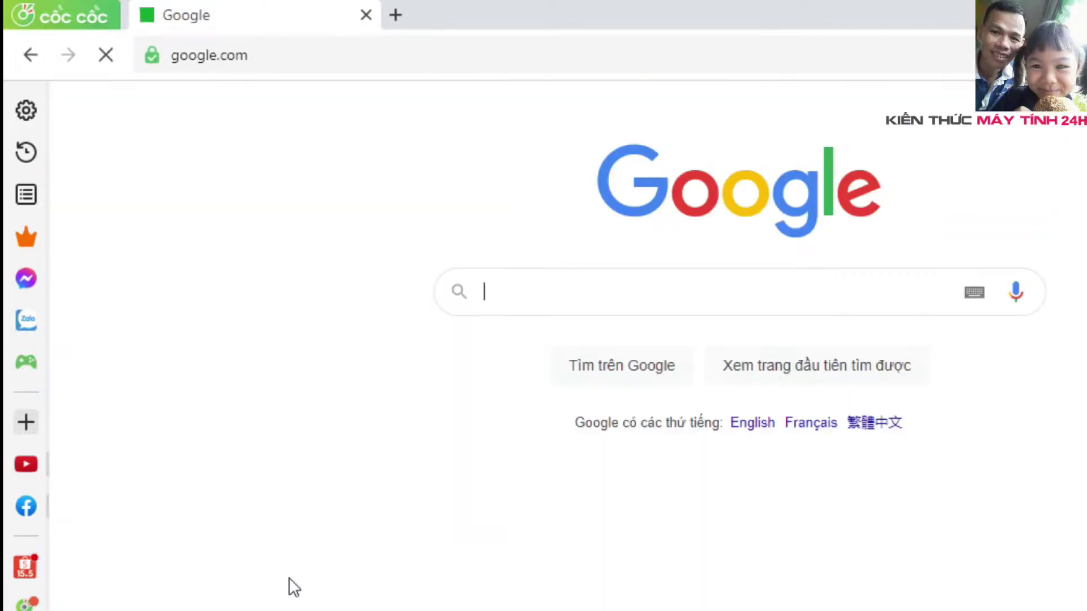
# Step: Search Google for "create media tool" and open Microsoft's Windows 10 download result
pyautogui.write('cre')
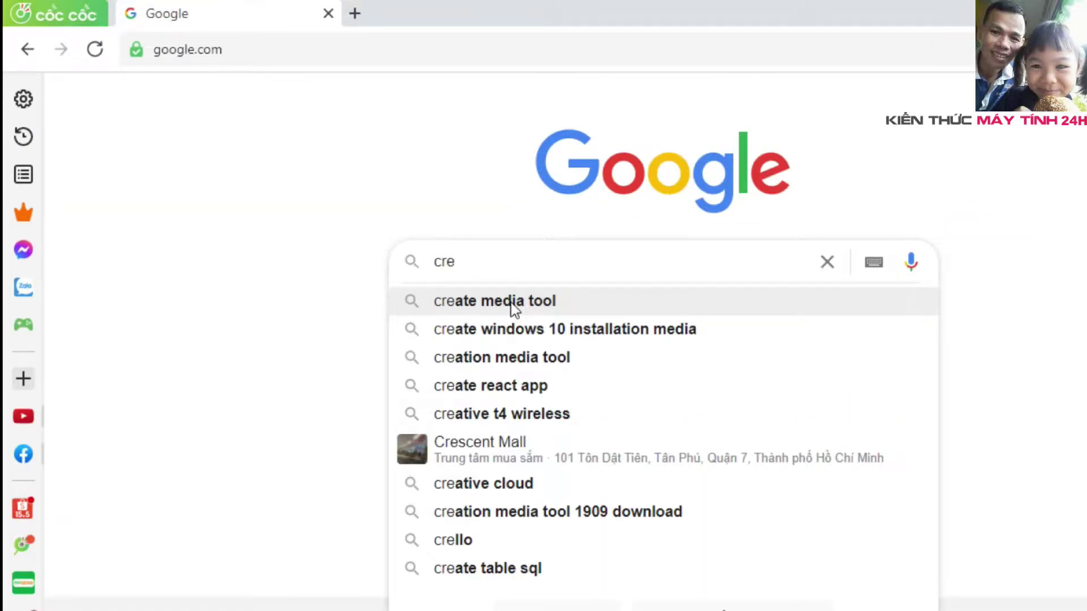
pyautogui.click(511, 302)
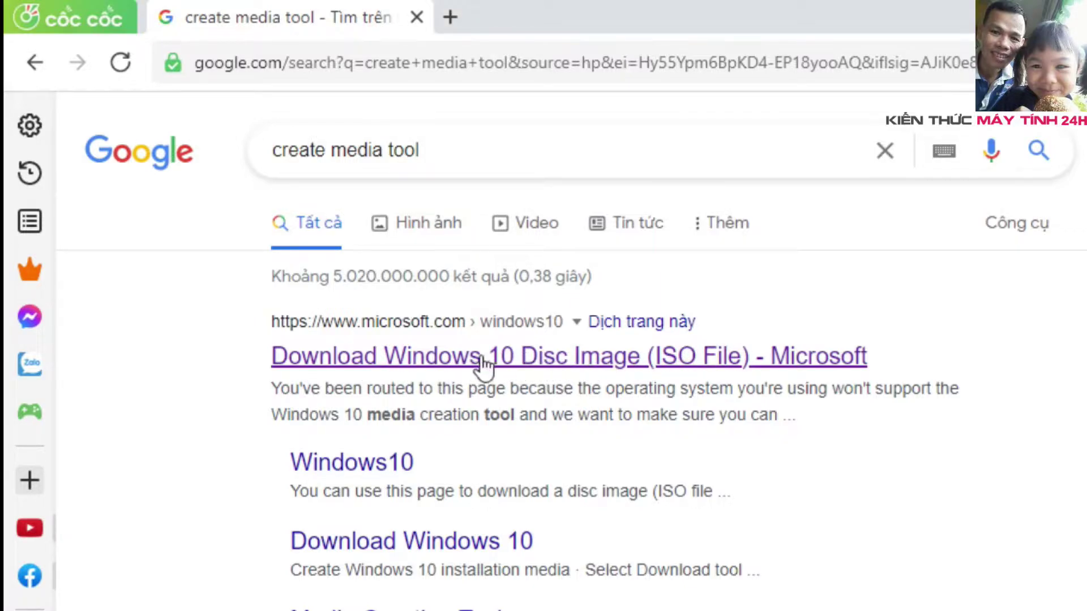
pyautogui.click(518, 366)
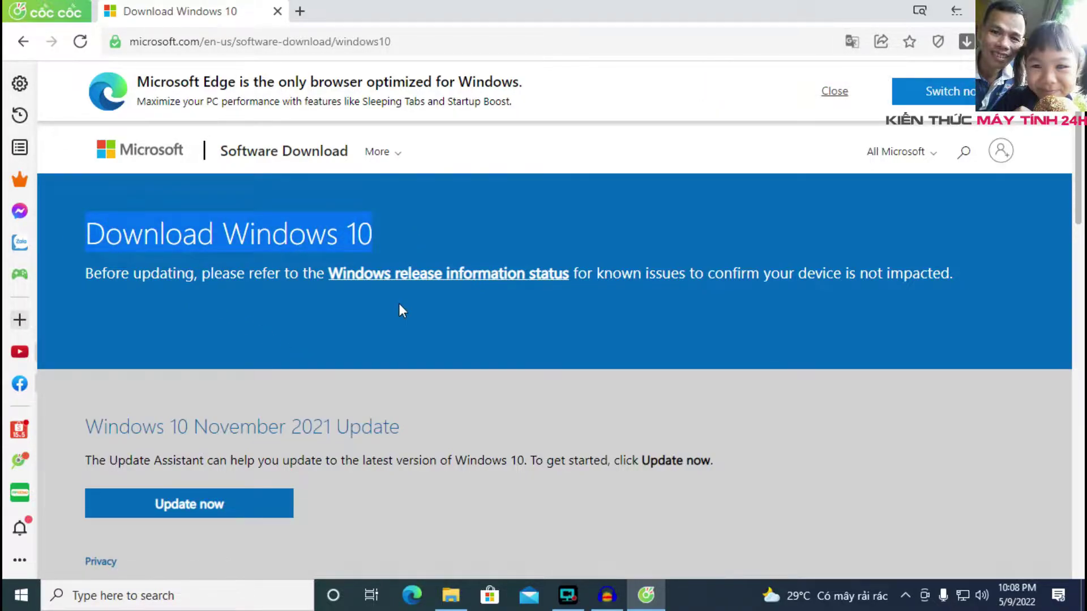
# Step: Download the Windows 10 media creation tool from the installation media section and run the downloaded file
pyautogui.scroll(-3, 400, 309)
pyautogui.scroll(-3, 400, 310)
pyautogui.scroll(1, 393, 305)
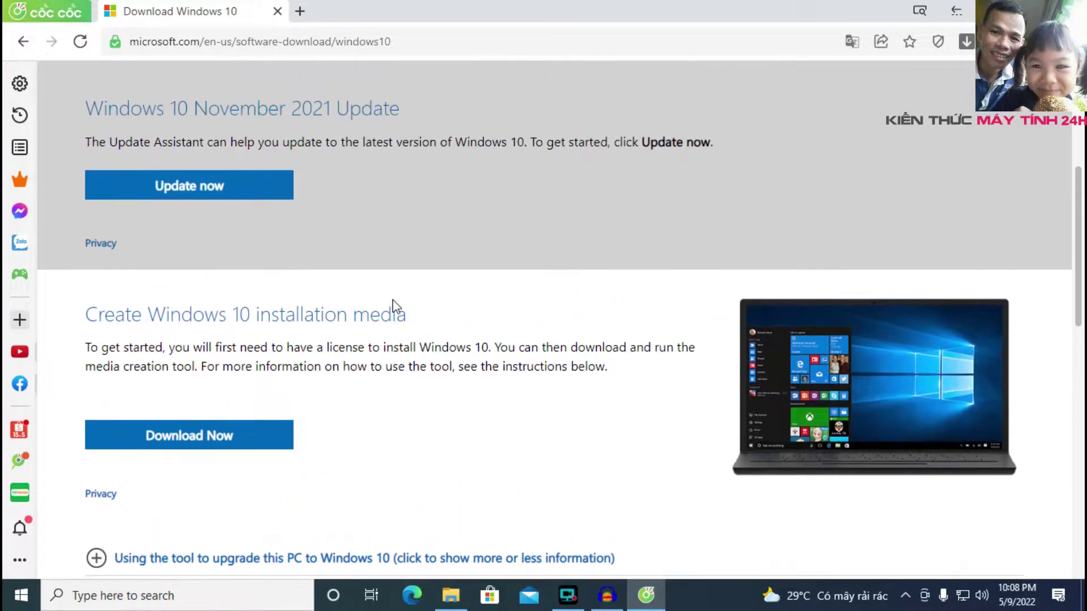
pyautogui.scroll(-4, 394, 306)
pyautogui.scroll(1, 257, 225)
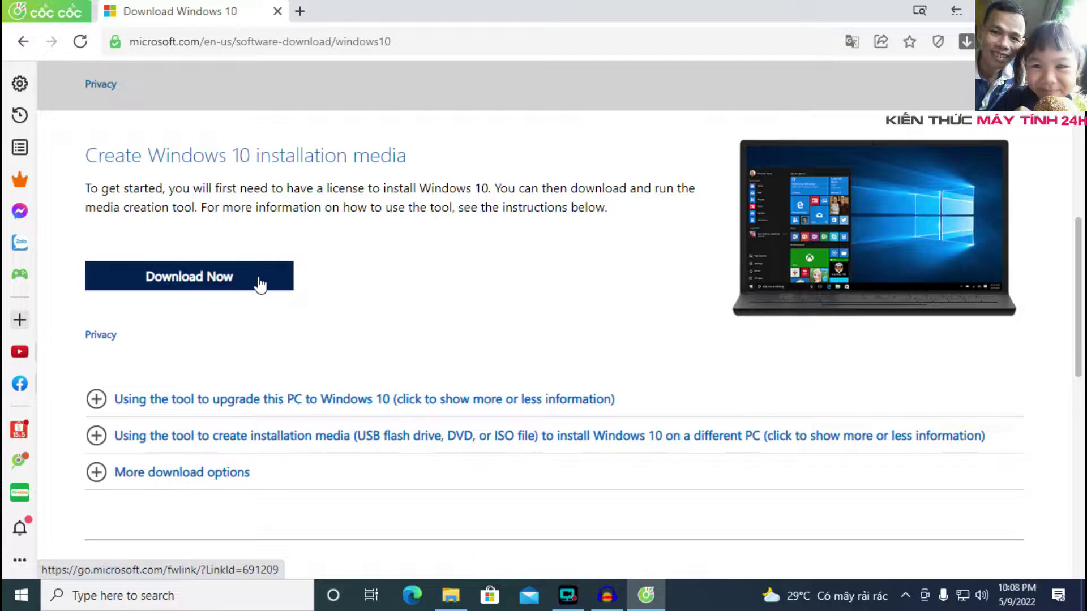
pyautogui.click(211, 278)
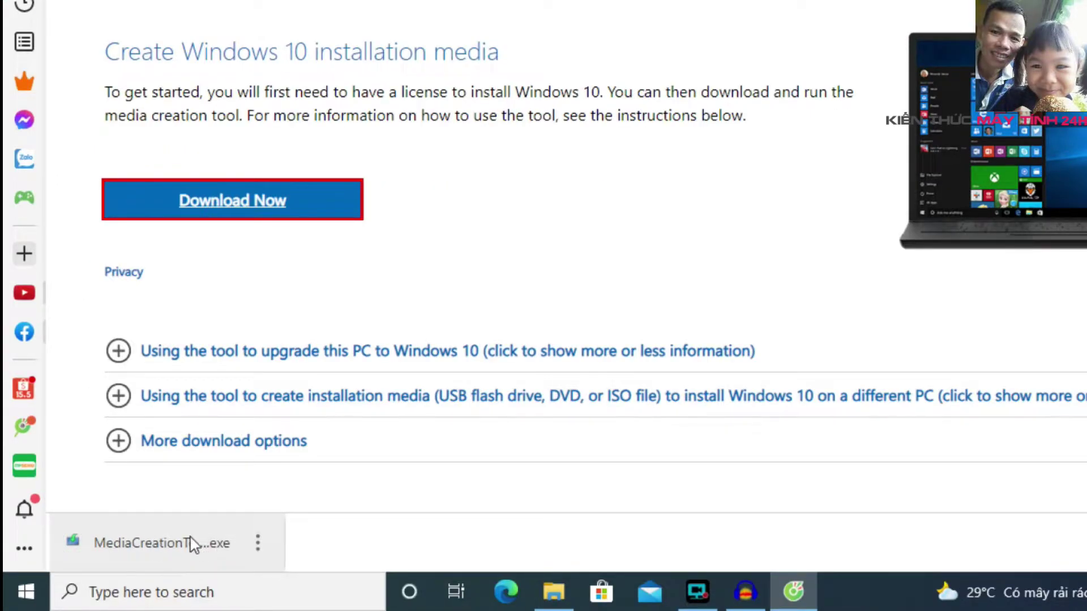
pyautogui.click(173, 542)
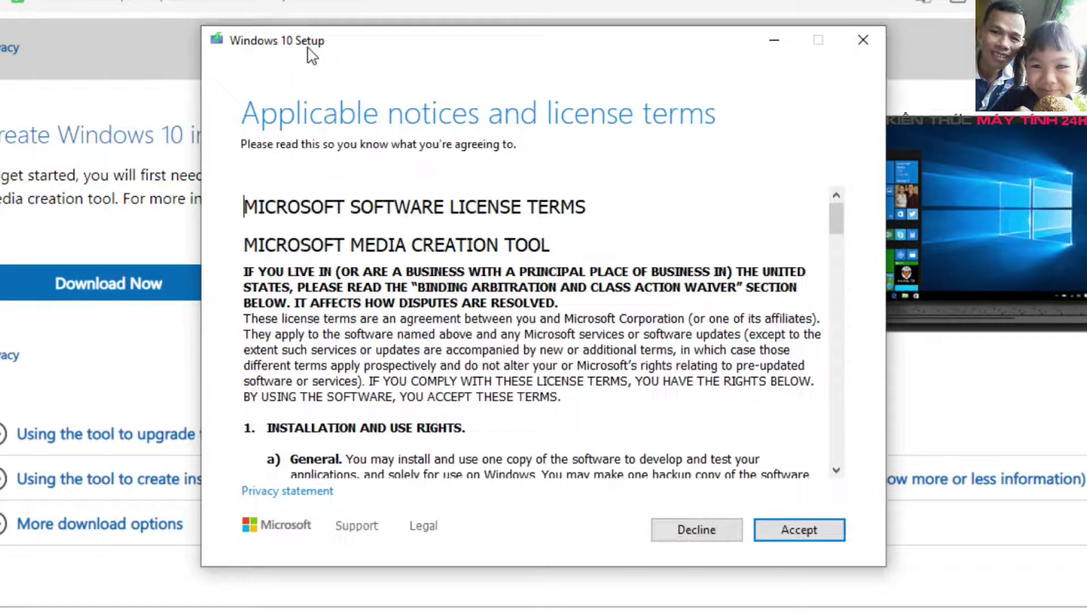
# Step: Accept the license terms and choose to create installation media (USB flash drive, DVD, or ISO file) for another PC
pyautogui.click(789, 535)
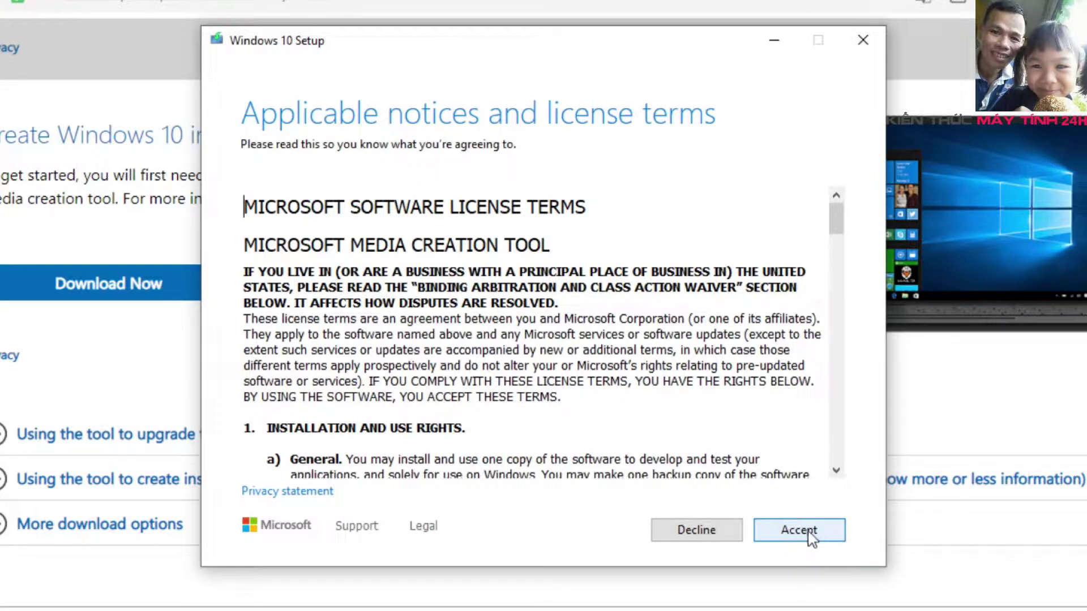
pyautogui.click(797, 533)
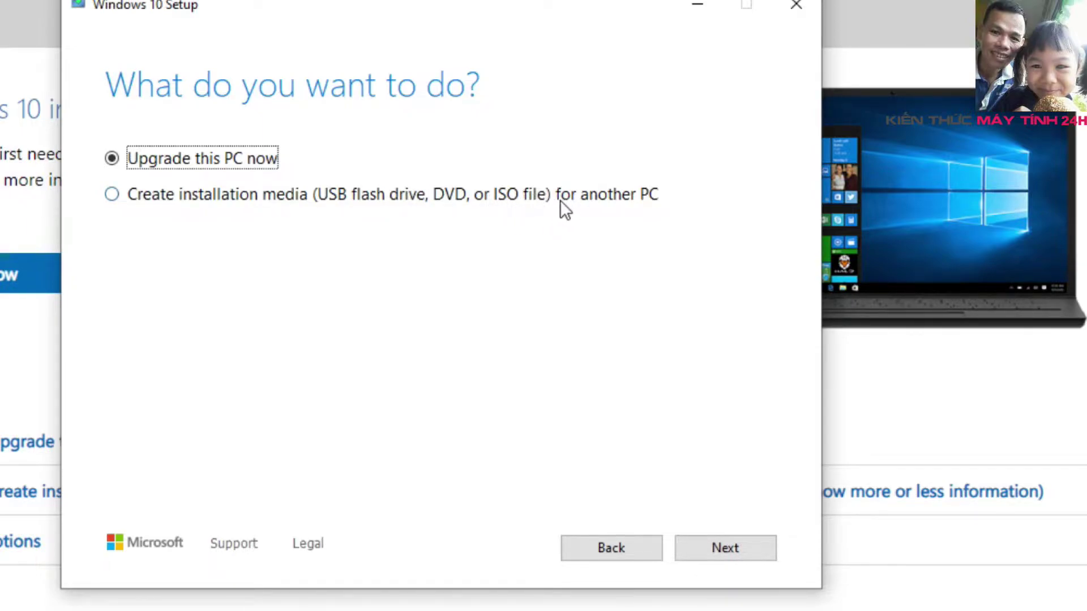
pyautogui.click(113, 194)
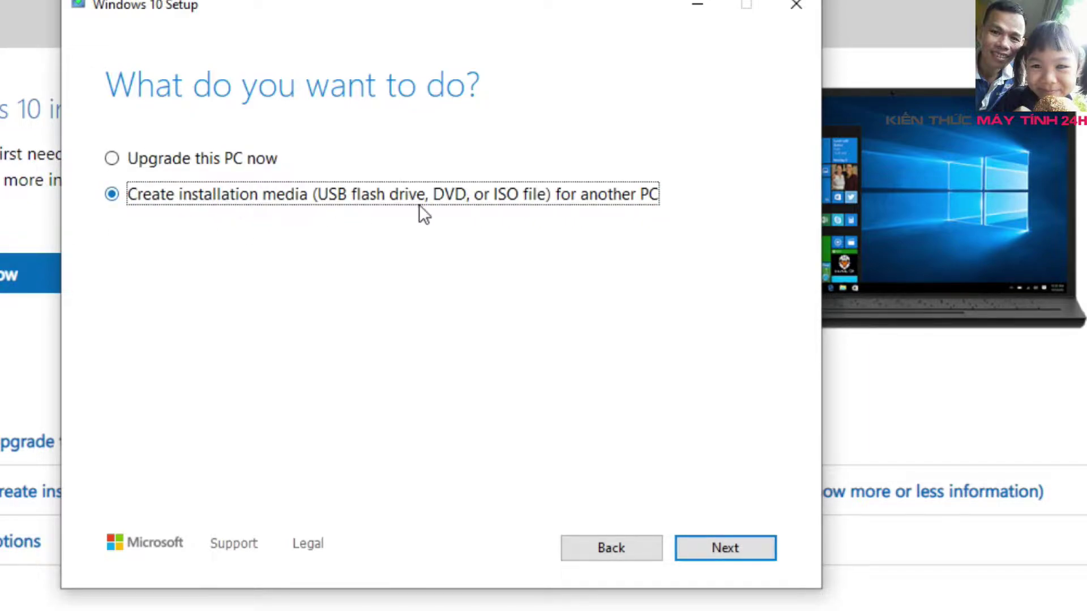
pyautogui.click(474, 203)
pyautogui.click(726, 552)
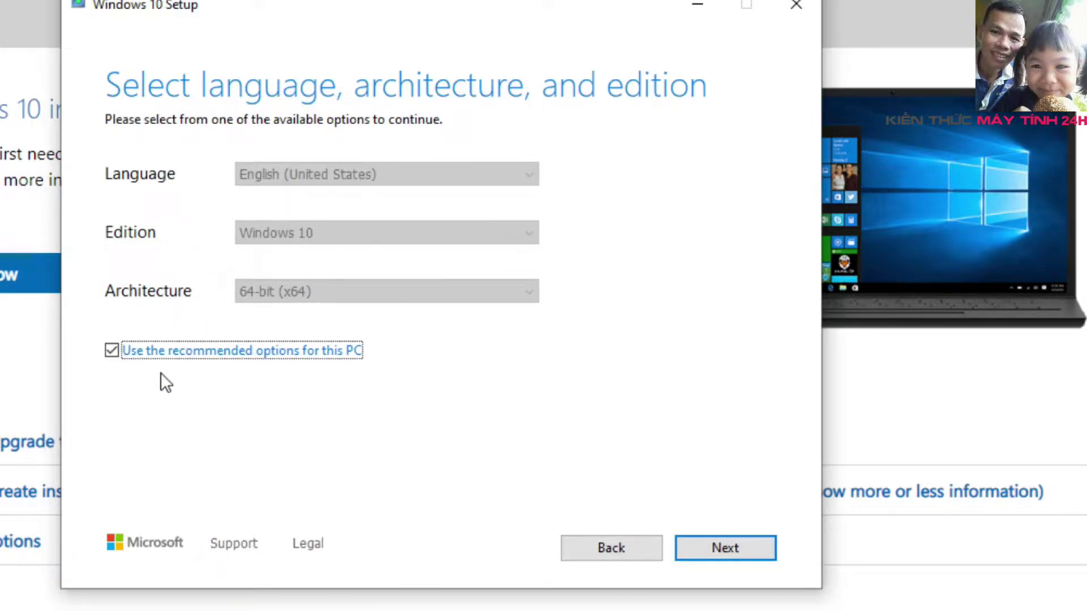
# Step: Turn off the recommended options, select 64-bit (x64) architecture and the Windows 10 edition with English (United States), and continue
pyautogui.click(111, 351)
pyautogui.click(111, 352)
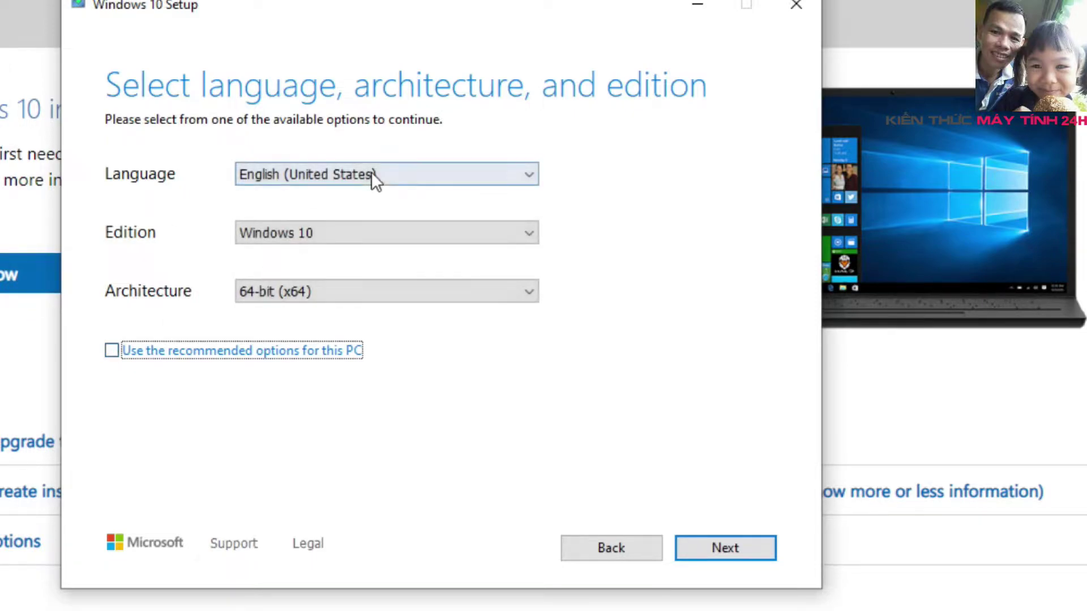
pyautogui.click(403, 170)
pyautogui.click(497, 173)
pyautogui.click(111, 351)
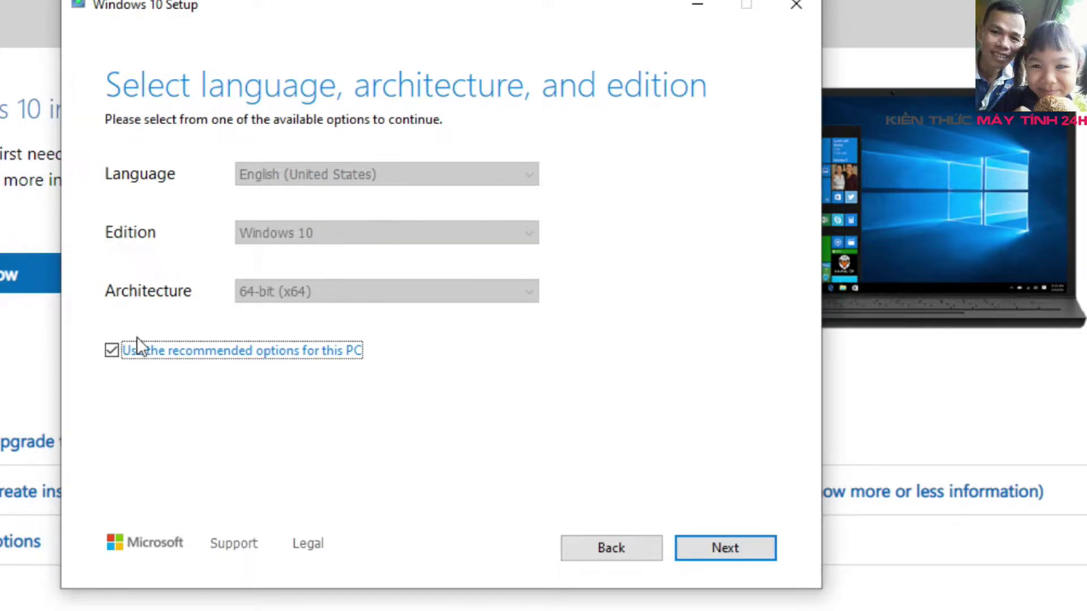
pyautogui.click(111, 351)
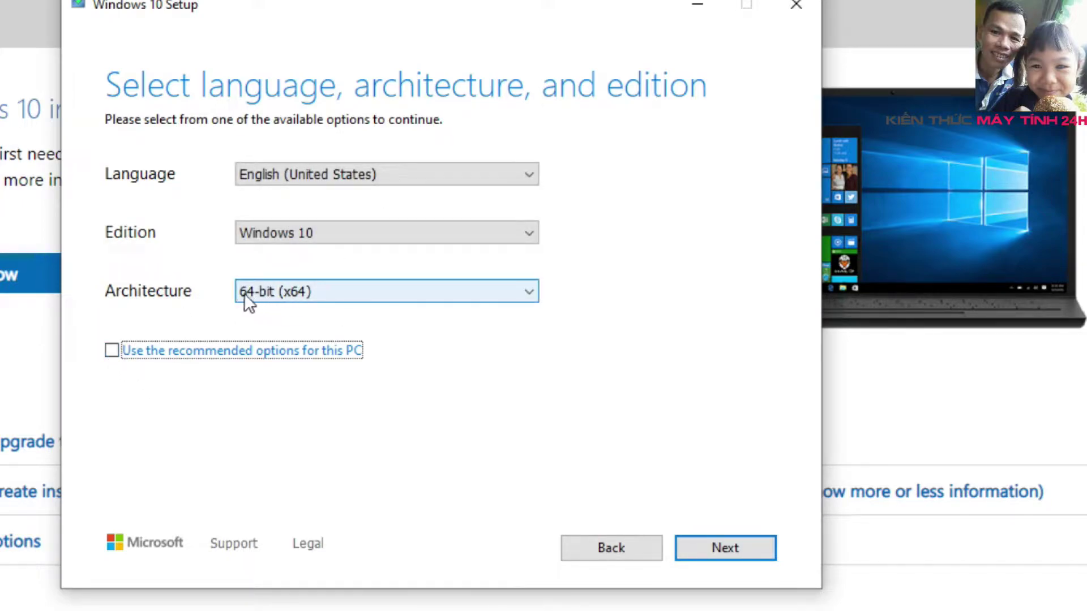
pyautogui.click(343, 289)
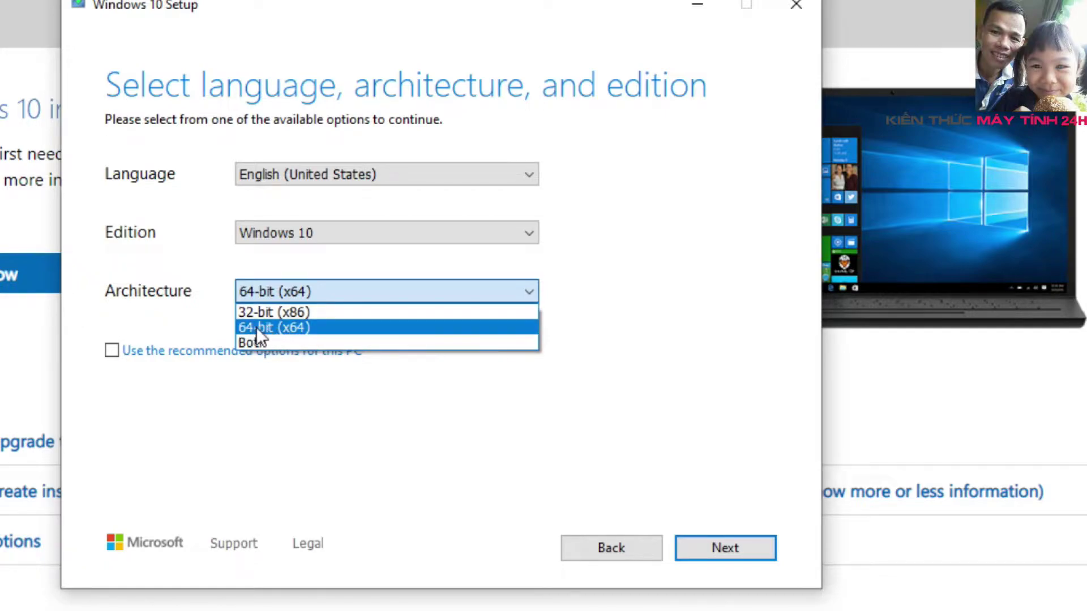
pyautogui.click(274, 327)
pyautogui.click(346, 234)
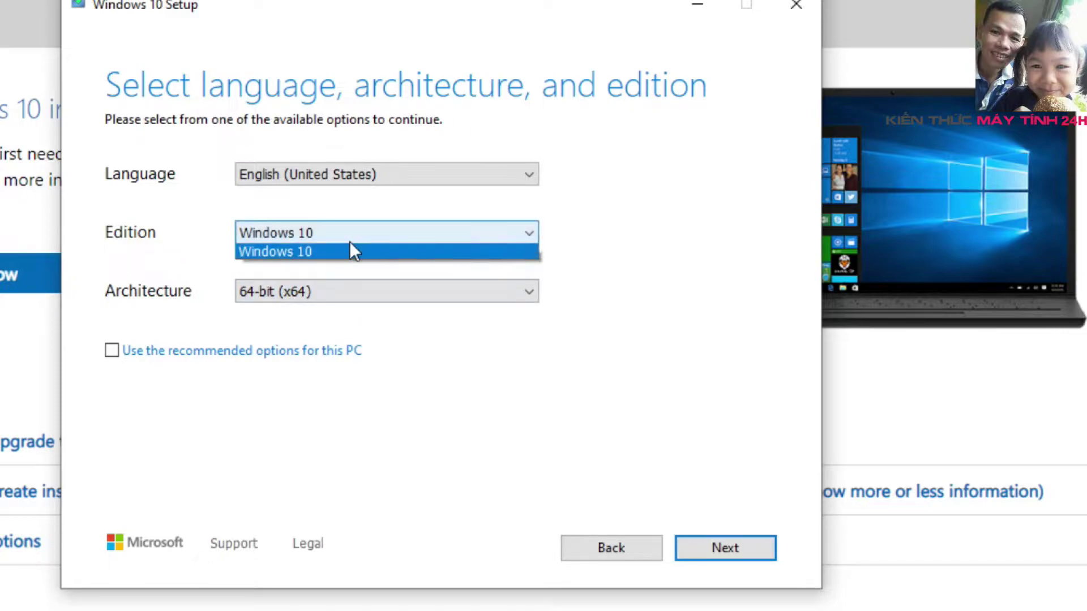
pyautogui.click(307, 254)
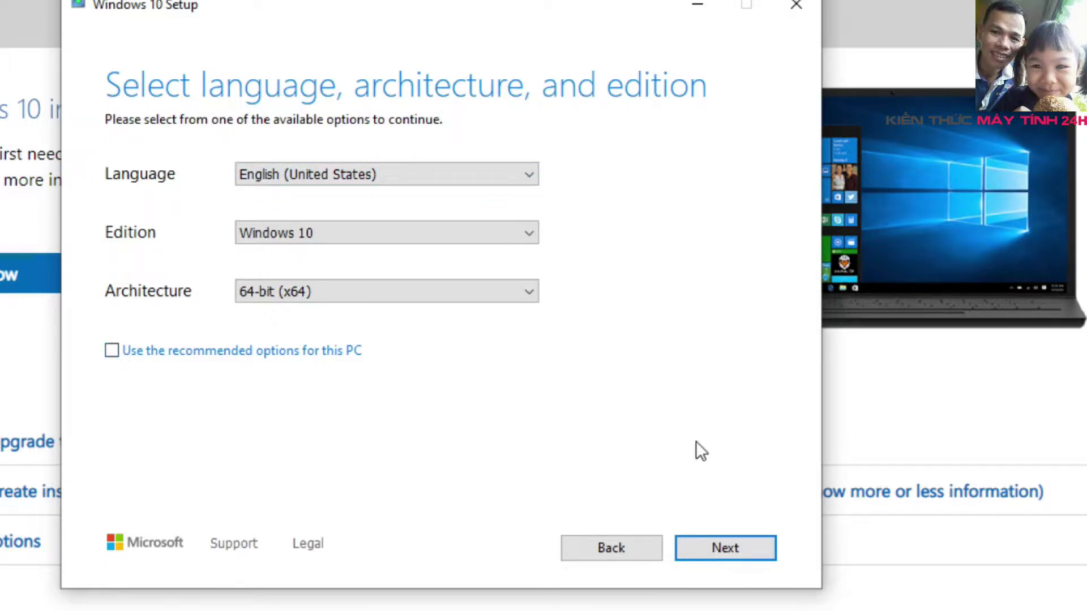
pyautogui.click(716, 540)
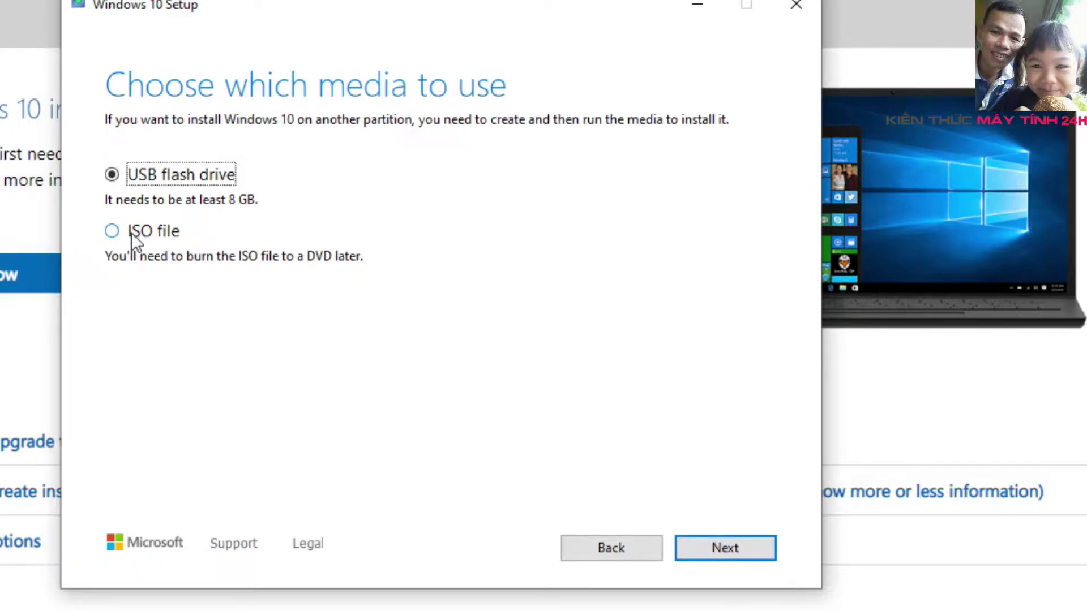
# Step: Choose ISO file as the media to create and proceed to selecting its save path
pyautogui.click(114, 230)
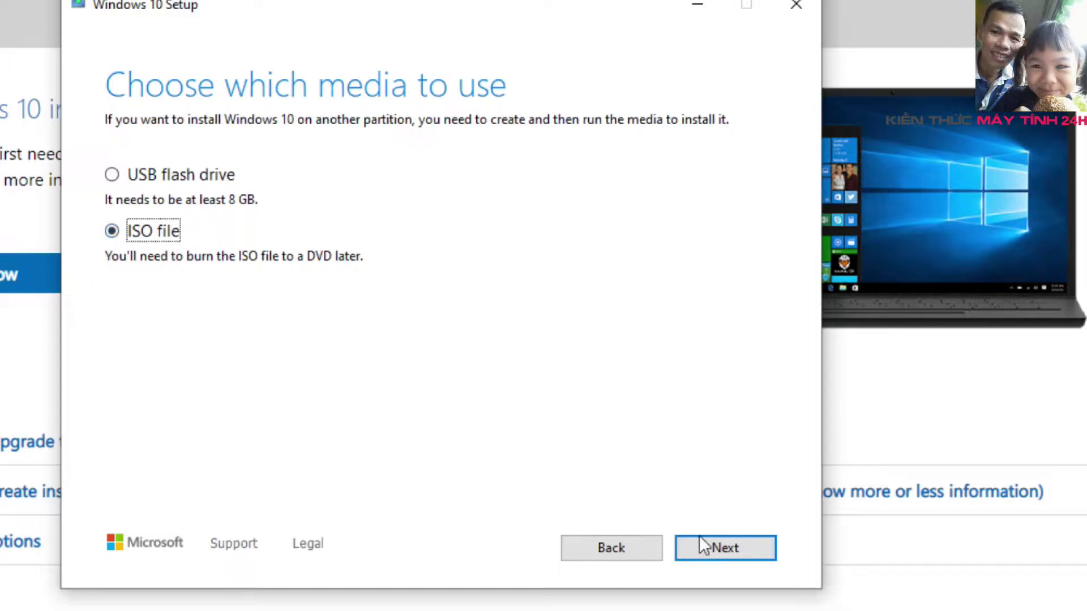
pyautogui.click(722, 549)
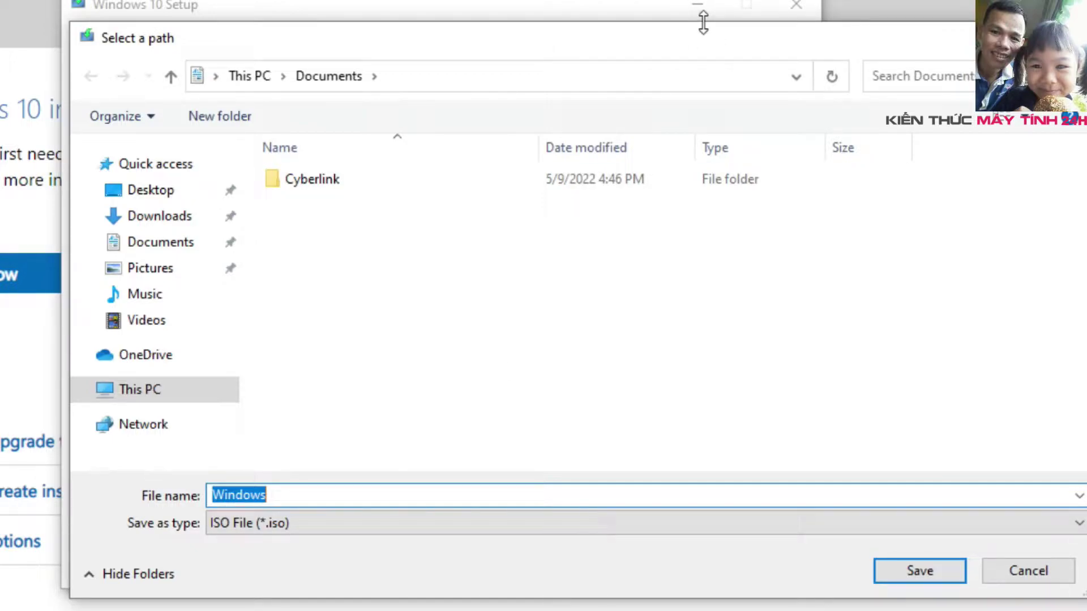
# Step: View the computer's drives under This PC in File Explorer and open Disk Management from Computer Management
pyautogui.press('super+e')
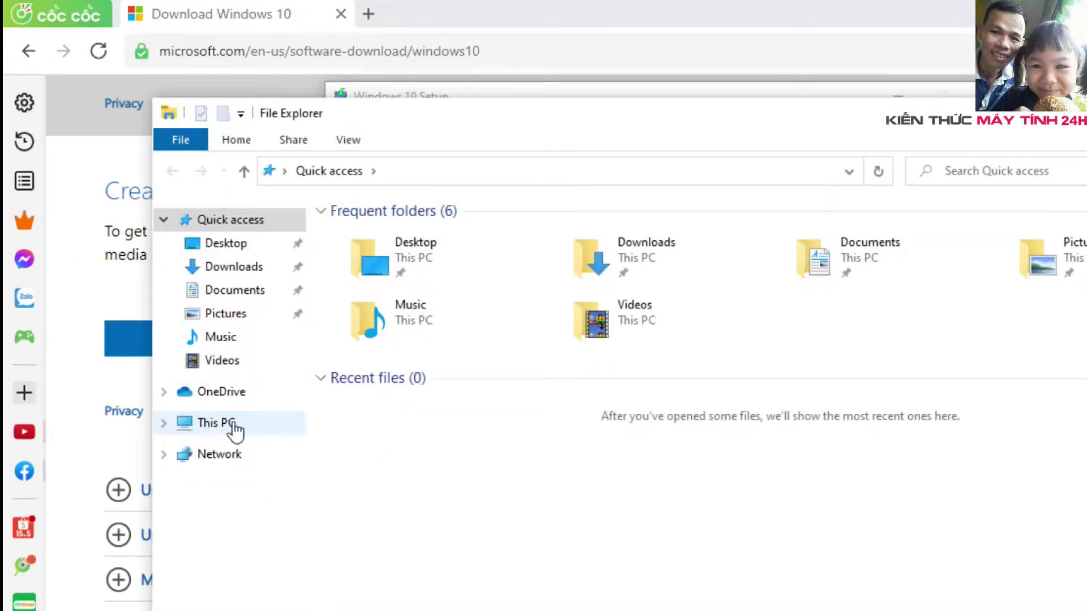
pyautogui.click(218, 429)
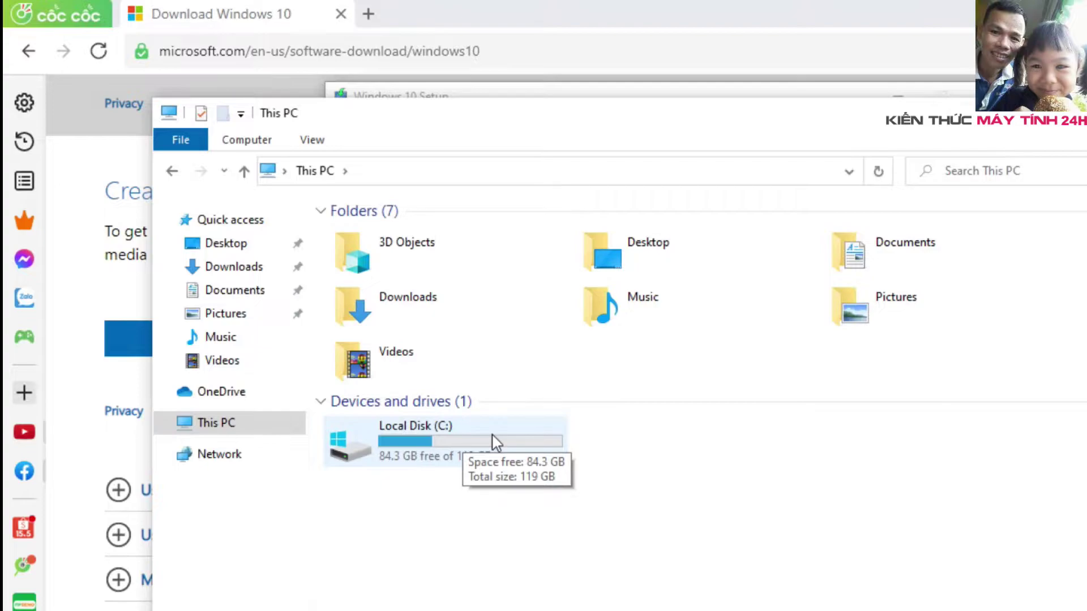
pyautogui.rightClick(219, 430)
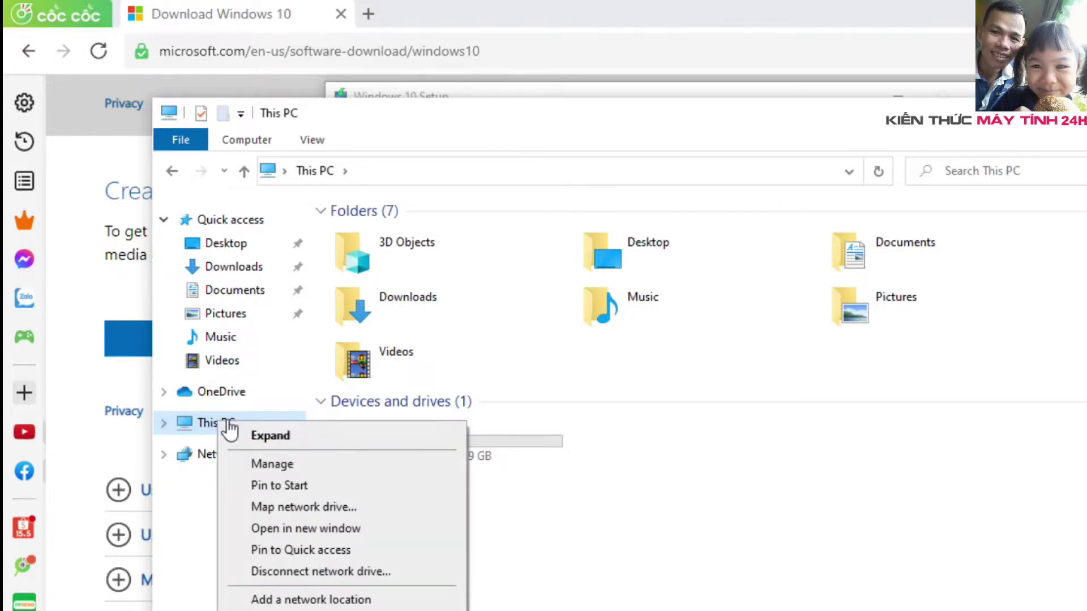
pyautogui.click(275, 465)
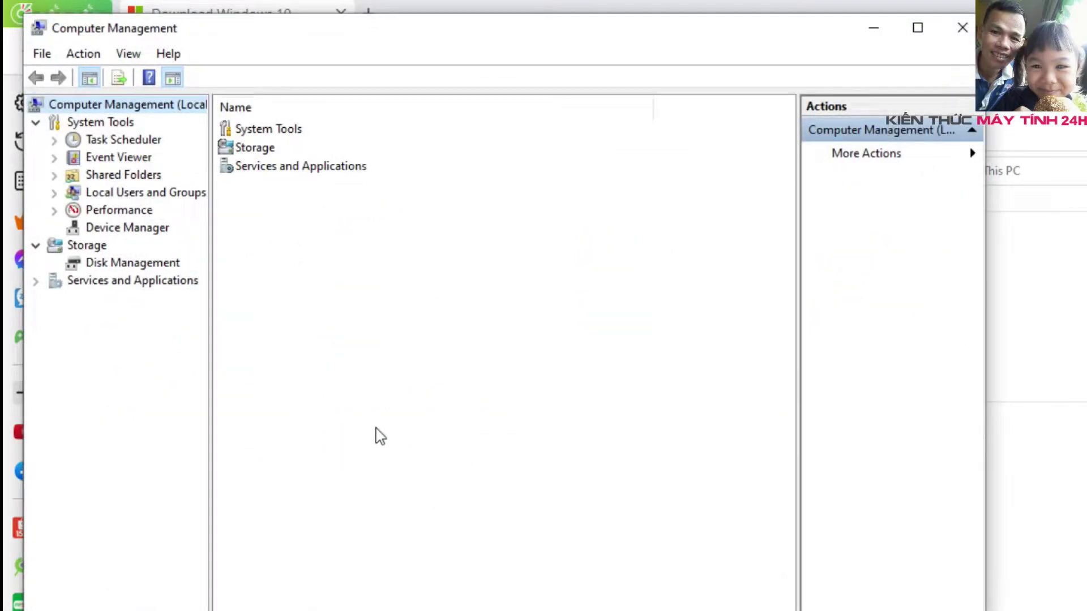
pyautogui.click(127, 264)
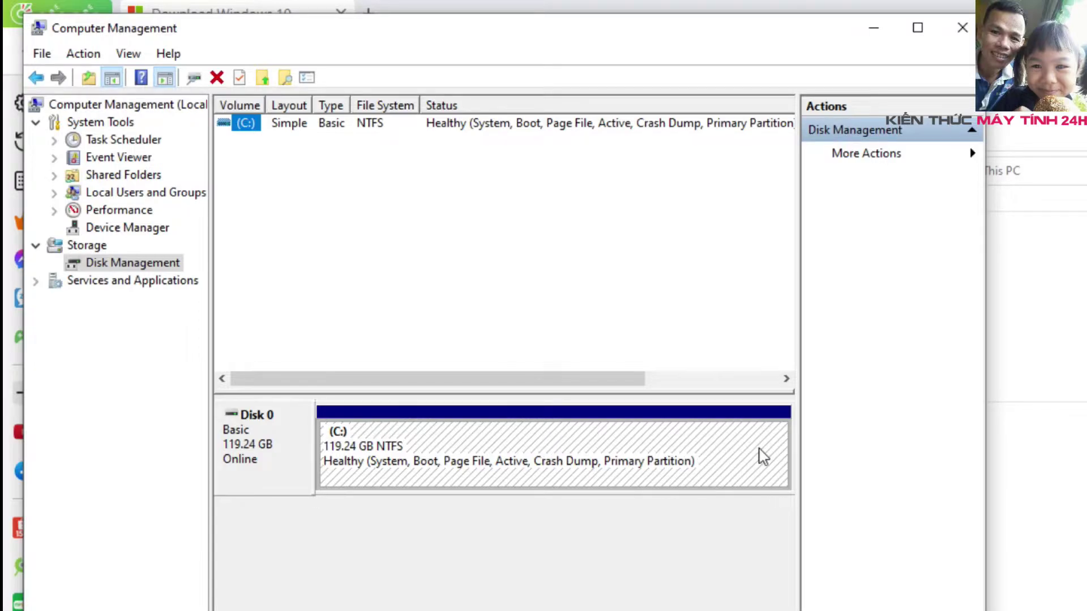
# Step: Shrink the C: volume on Disk 0 by 50234 MB
pyautogui.rightClick(545, 439)
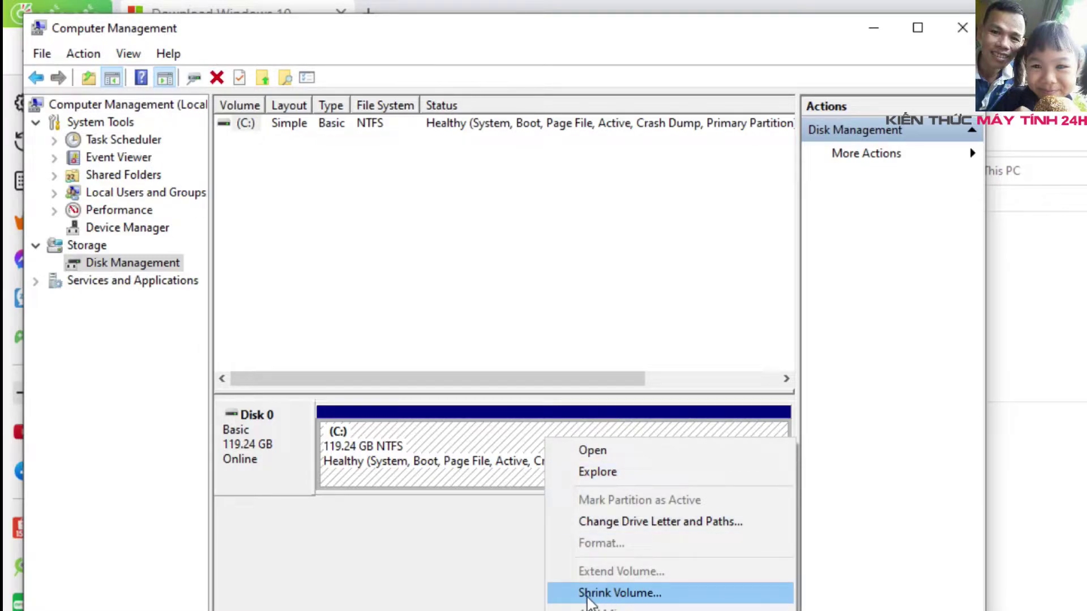
pyautogui.click(623, 592)
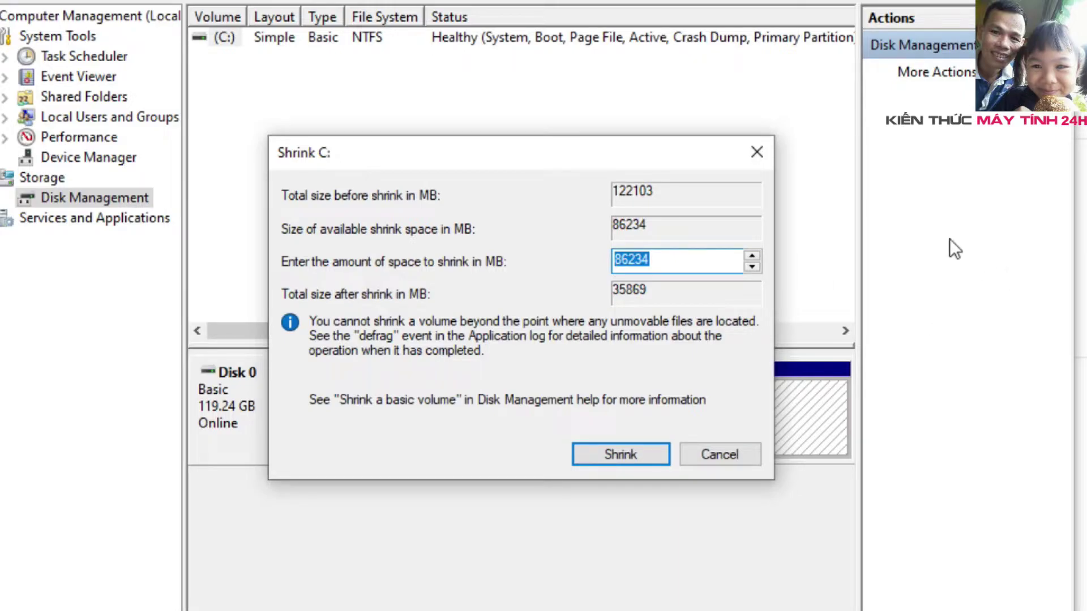
pyautogui.moveTo(628, 261)
pyautogui.mouseDown()
pyautogui.moveTo(582, 273)
pyautogui.moveTo(622, 259)
pyautogui.moveTo(608, 264)
pyautogui.mouseUp()
pyautogui.write('5')
pyautogui.press('Delete')
pyautogui.write('0')
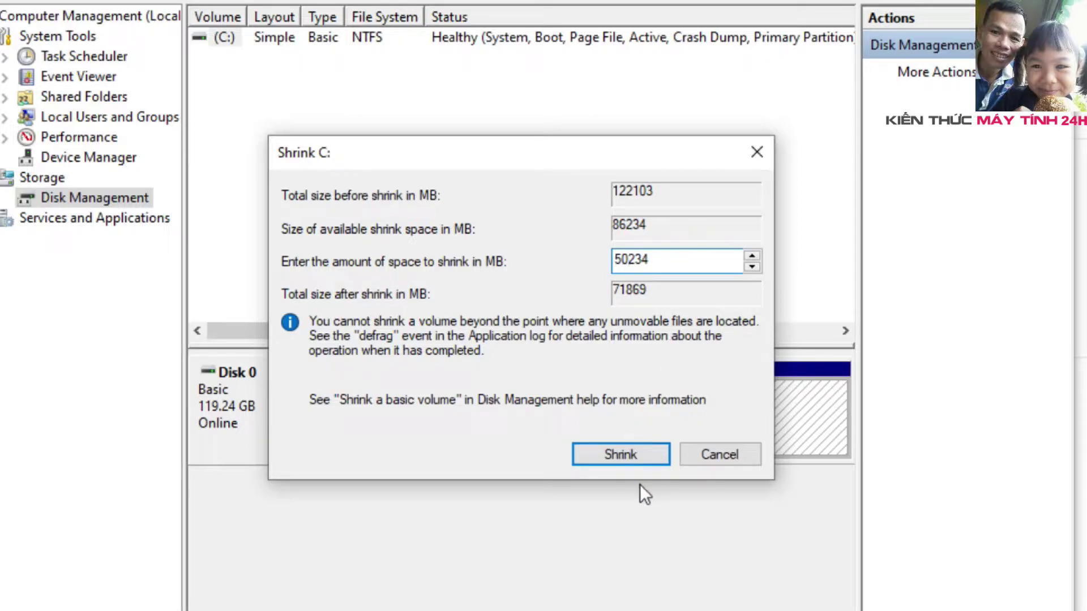
pyautogui.moveTo(657, 259); pyautogui.dragTo(606, 259)
pyautogui.click(614, 458)
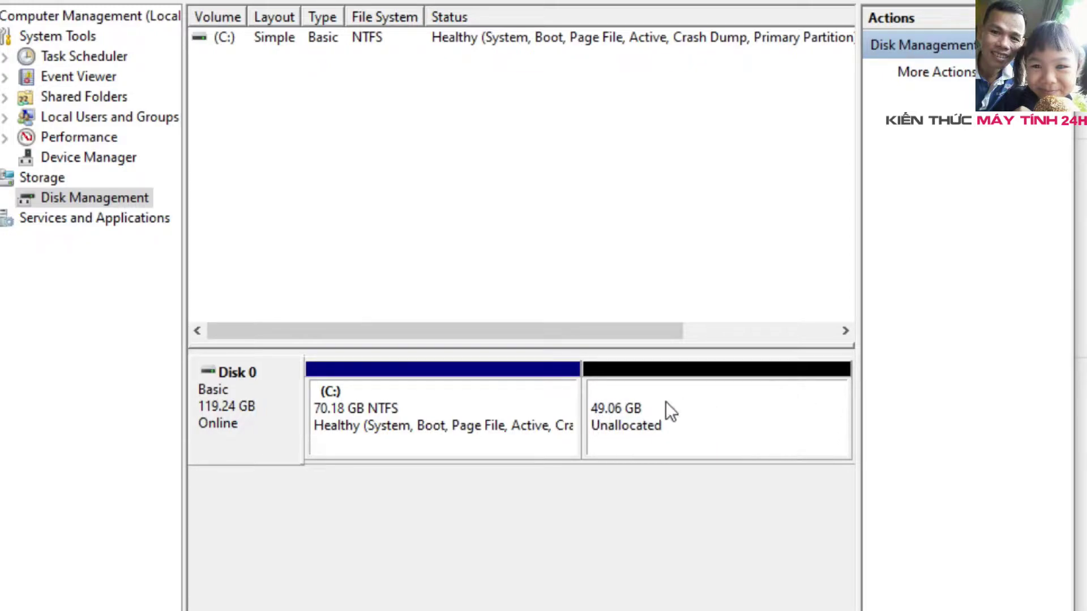
# Step: Start a new simple volume of 50232 MB in Disk 0's unallocated space and assign it drive letter D
pyautogui.rightClick(708, 413)
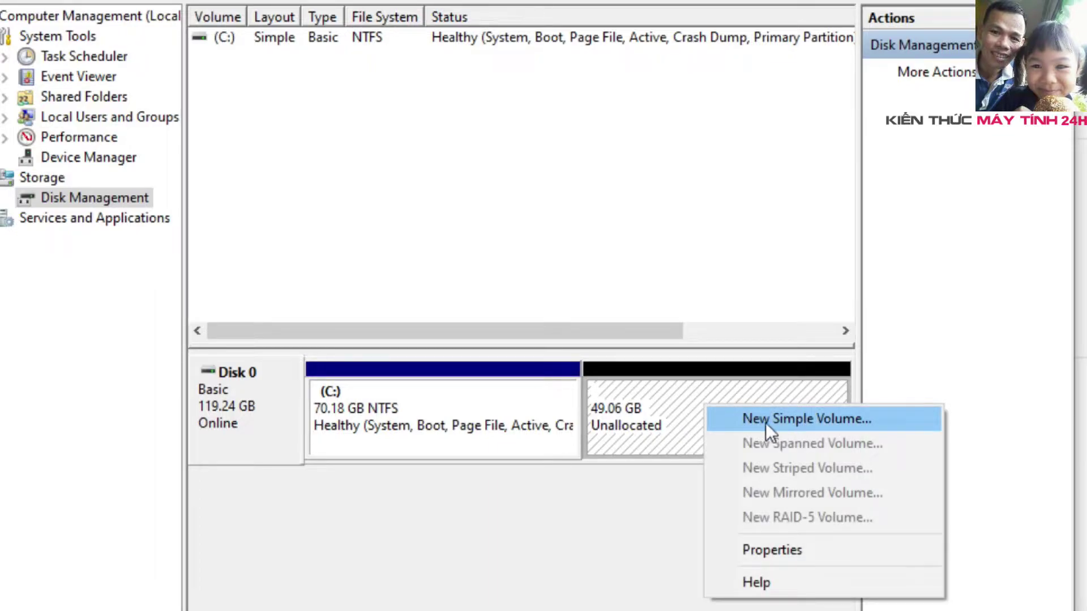
pyautogui.click(802, 420)
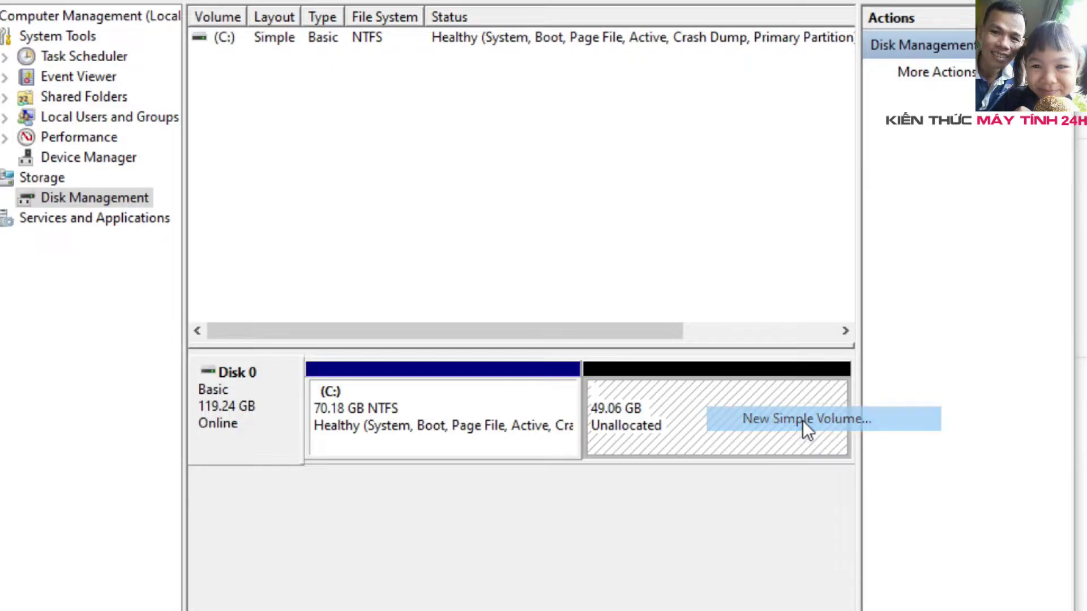
pyautogui.click(612, 440)
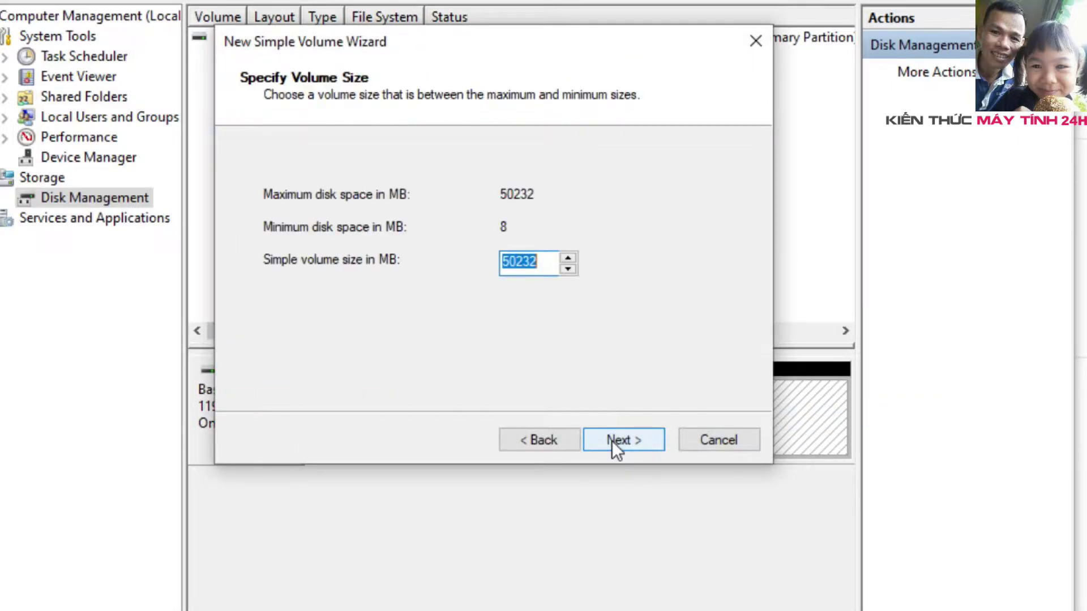
pyautogui.click(621, 439)
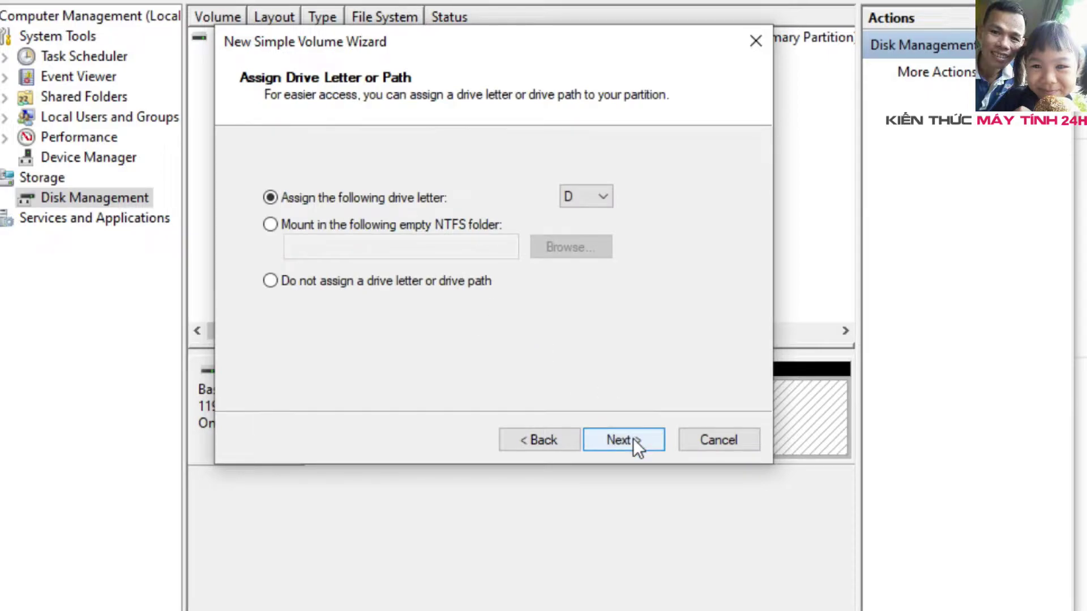
pyautogui.click(586, 195)
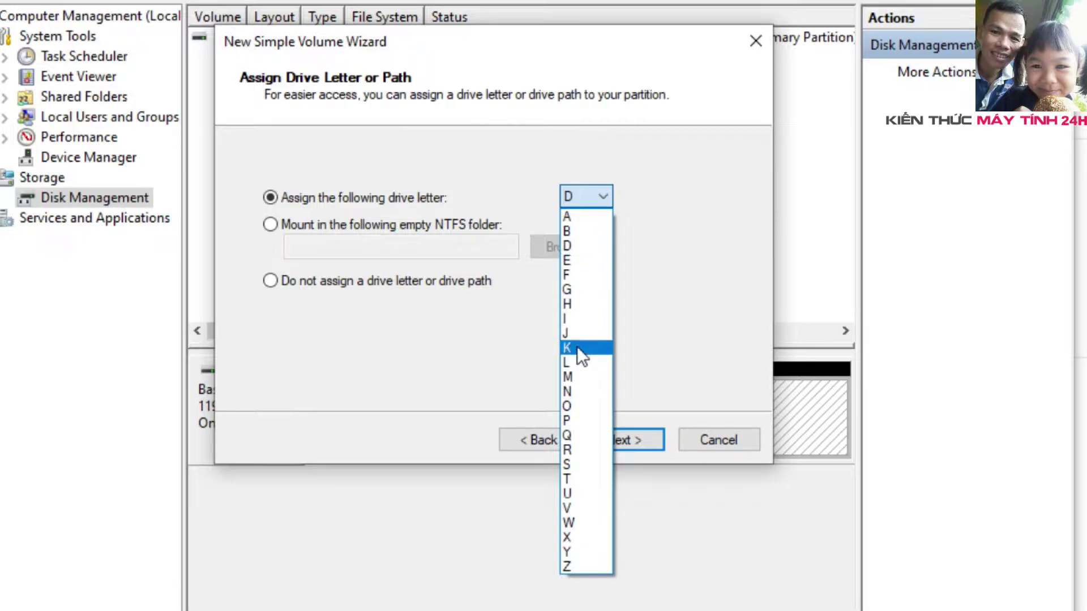
pyautogui.click(565, 244)
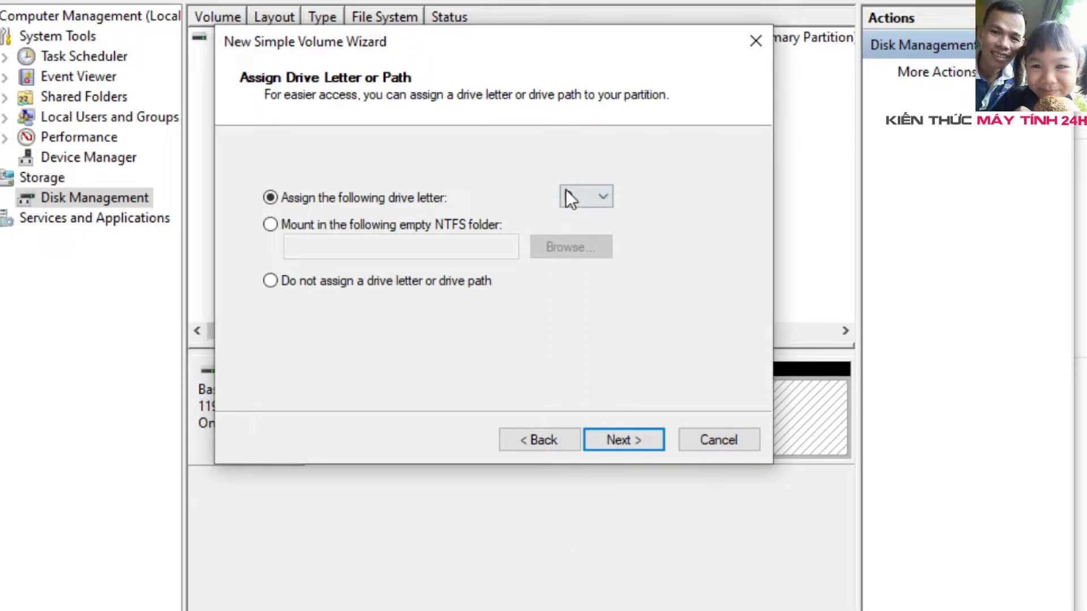
pyautogui.click(619, 442)
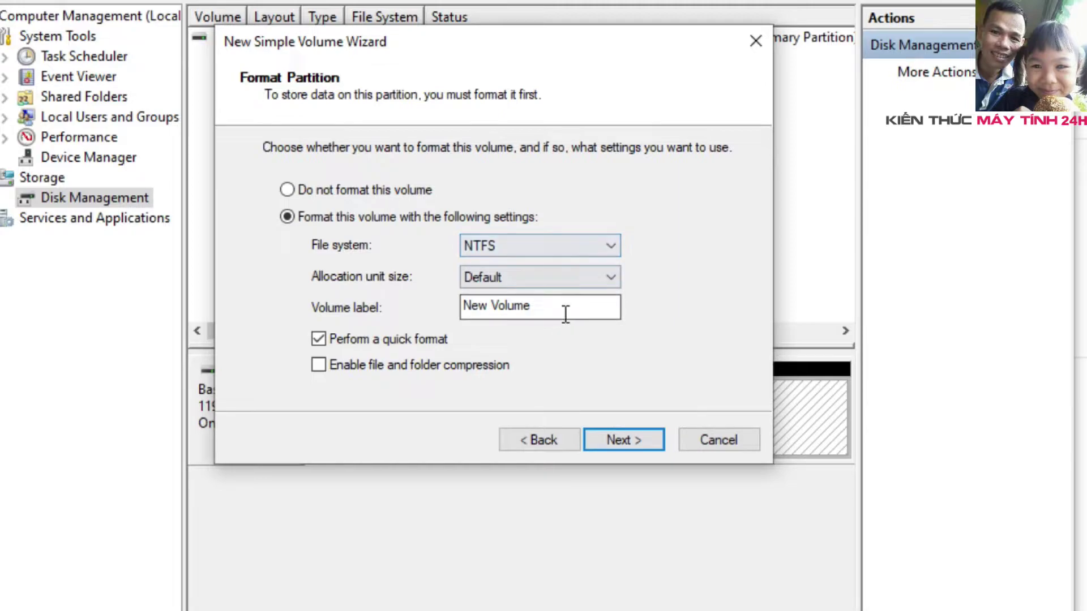
# Step: Label the new volume DATA, keep NTFS with a quick format, and finish creating it
pyautogui.moveTo(562, 313); pyautogui.dragTo(370, 322)
pyautogui.write('data')
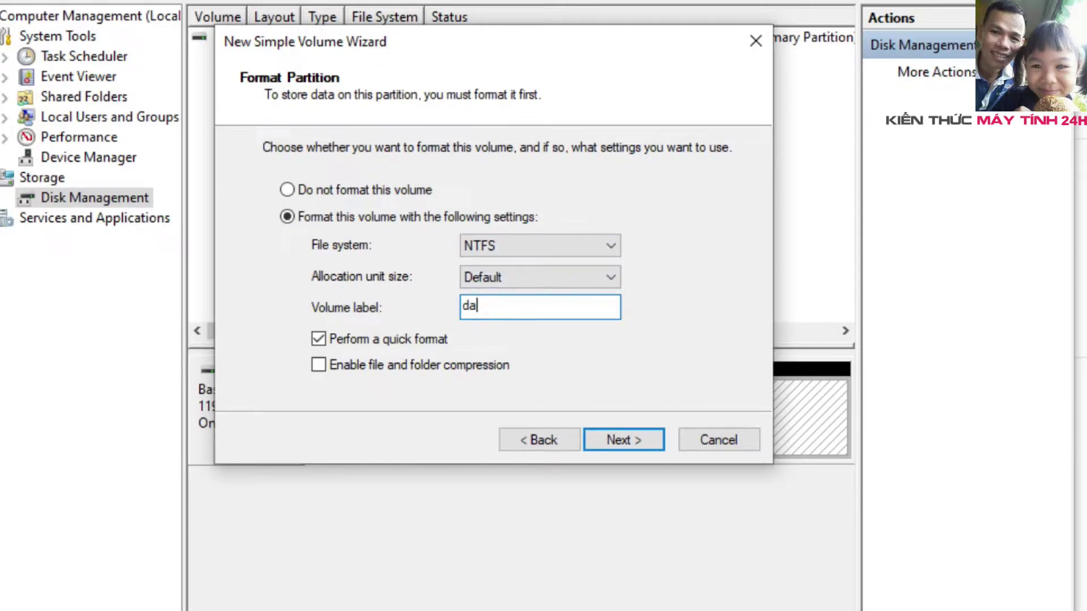
pyautogui.press('BackSpace')
pyautogui.press('BackSpace')
pyautogui.press('BackSpace')
pyautogui.press('BackSpace')
pyautogui.write('DATA')
pyautogui.click(630, 441)
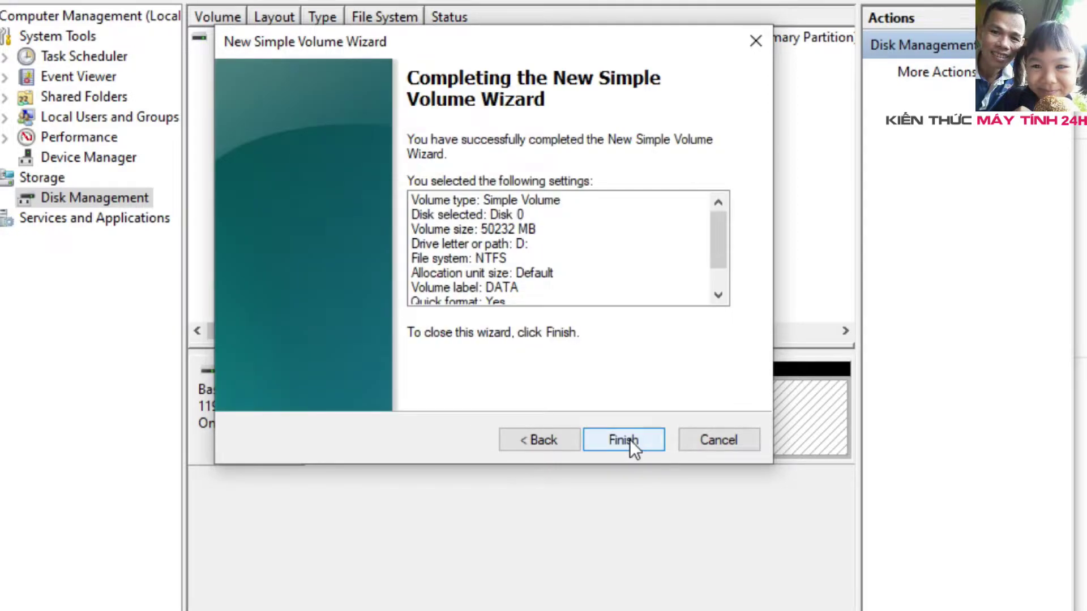
pyautogui.click(629, 440)
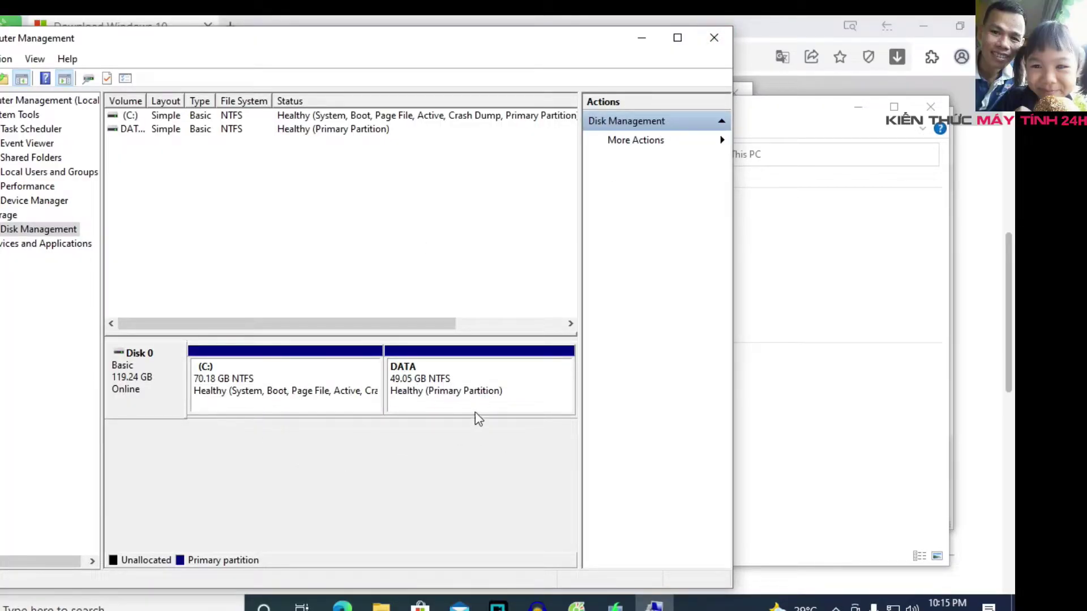
# Step: Close Computer Management, minimize File Explorer, and save the ISO file as Windows on the DATA (D:) drive
pyautogui.click(715, 41)
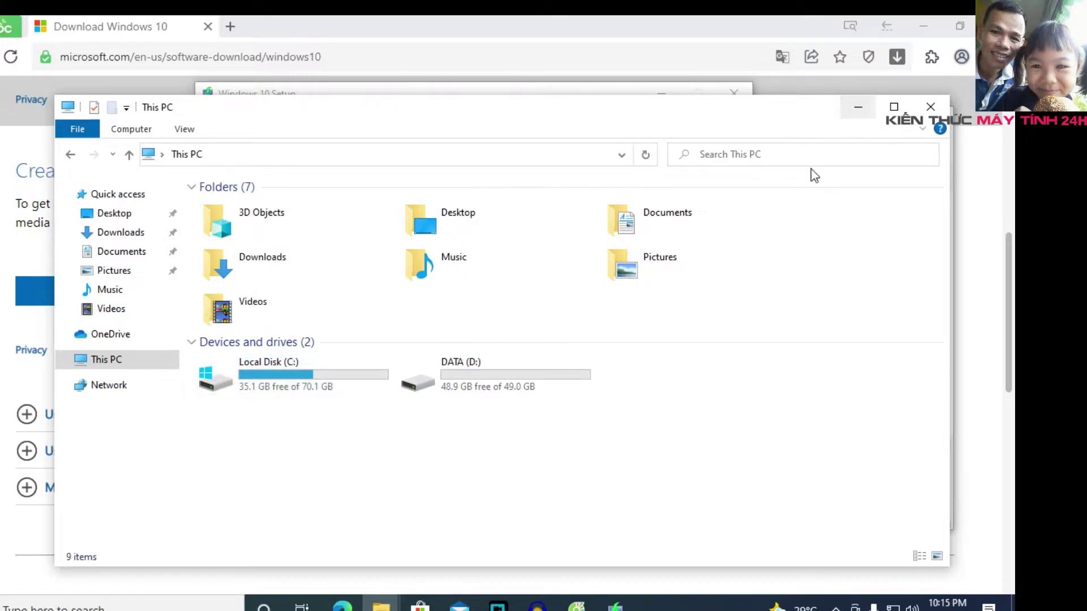
pyautogui.click(858, 109)
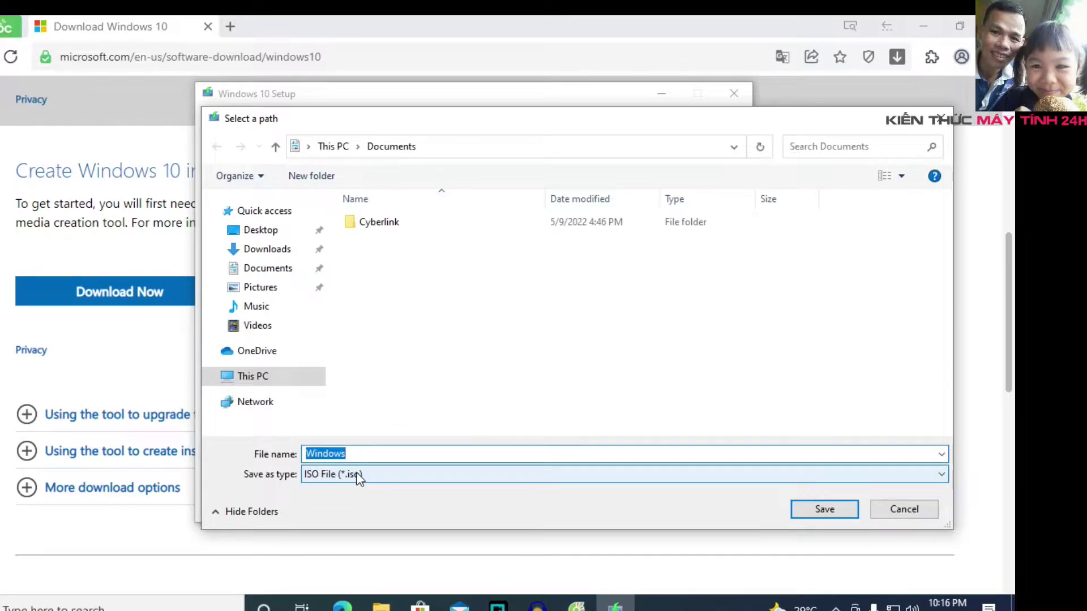
pyautogui.click(244, 379)
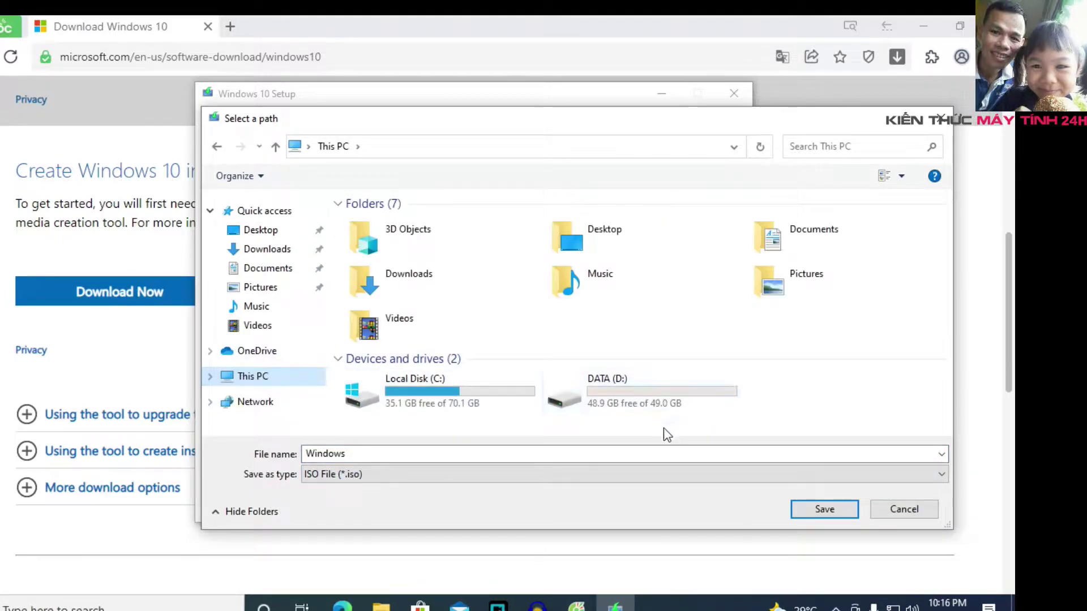
pyautogui.doubleClick(604, 388)
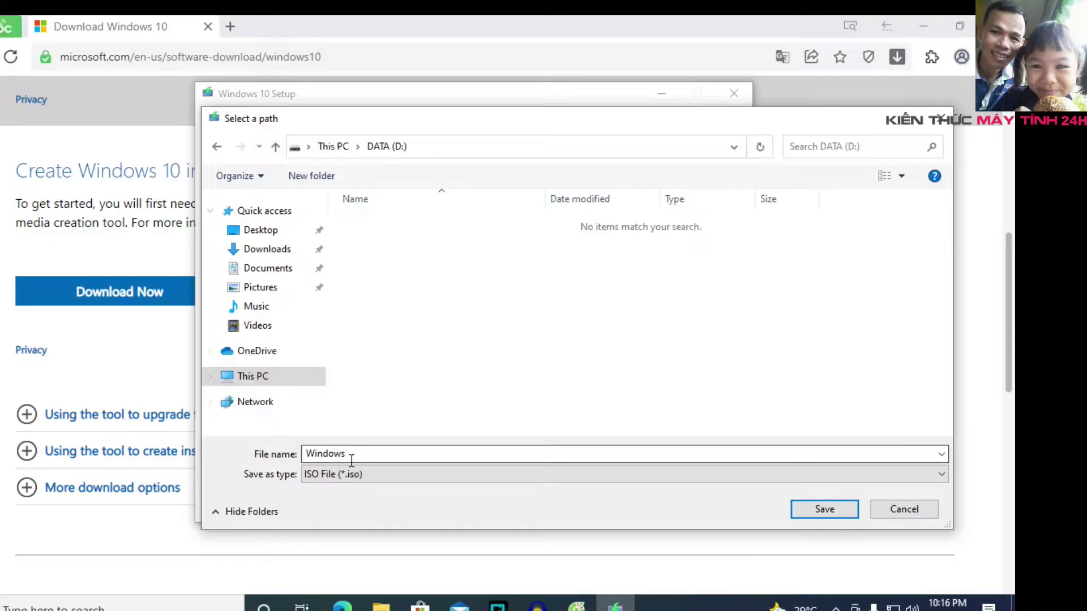
pyautogui.click(823, 510)
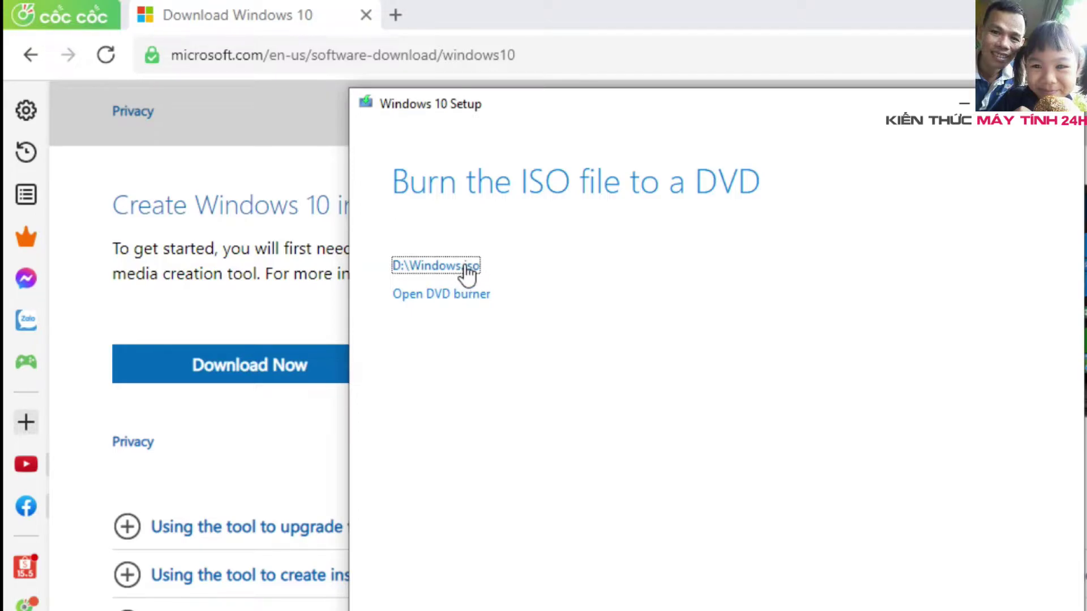
# Step: Finish the Windows 10 setup and open the DATA (D:) drive in File Explorer
pyautogui.click(985, 610)
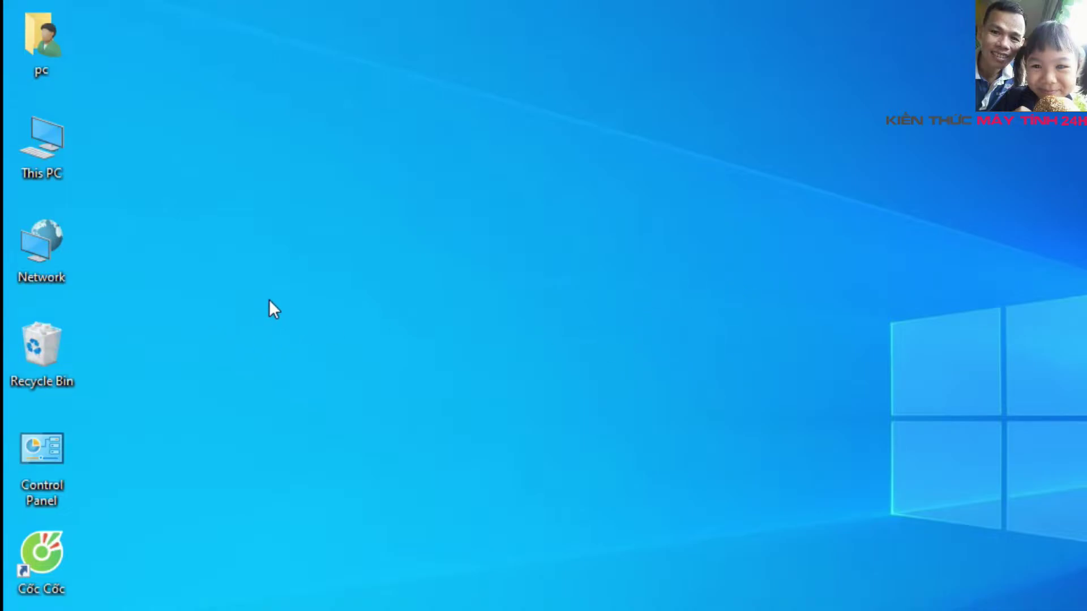
pyautogui.doubleClick(47, 139)
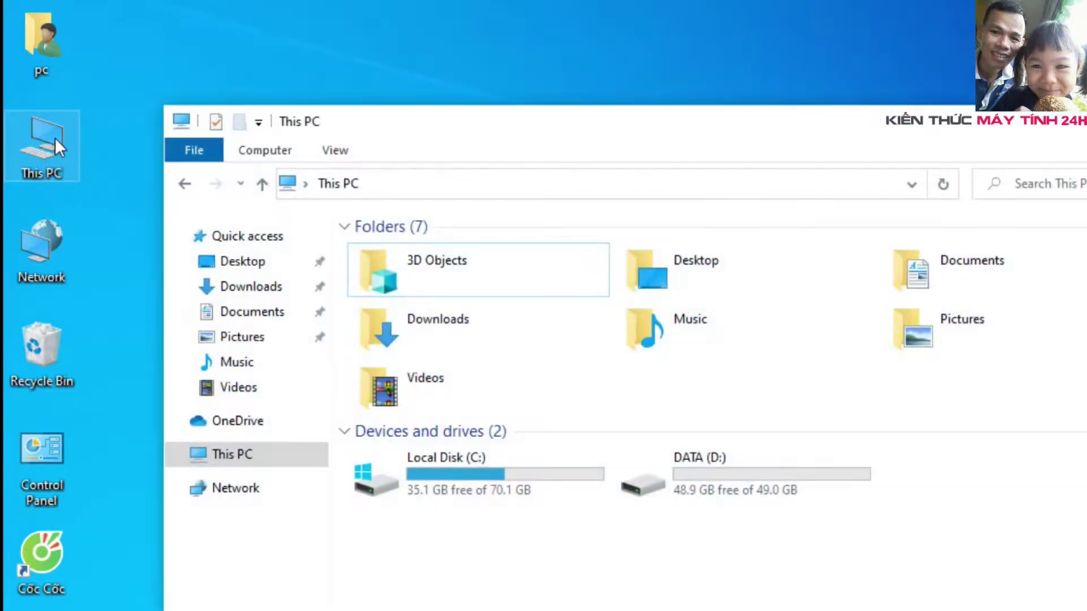
pyautogui.doubleClick(695, 470)
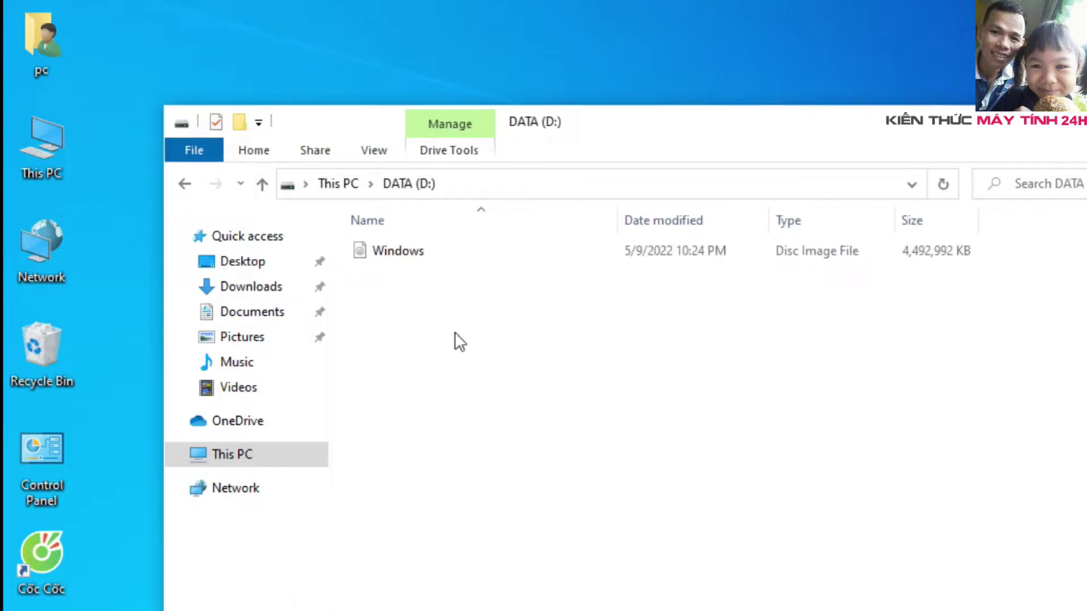
# Step: Check the size of the Windows disc image file in its properties
pyautogui.rightClick(380, 251)
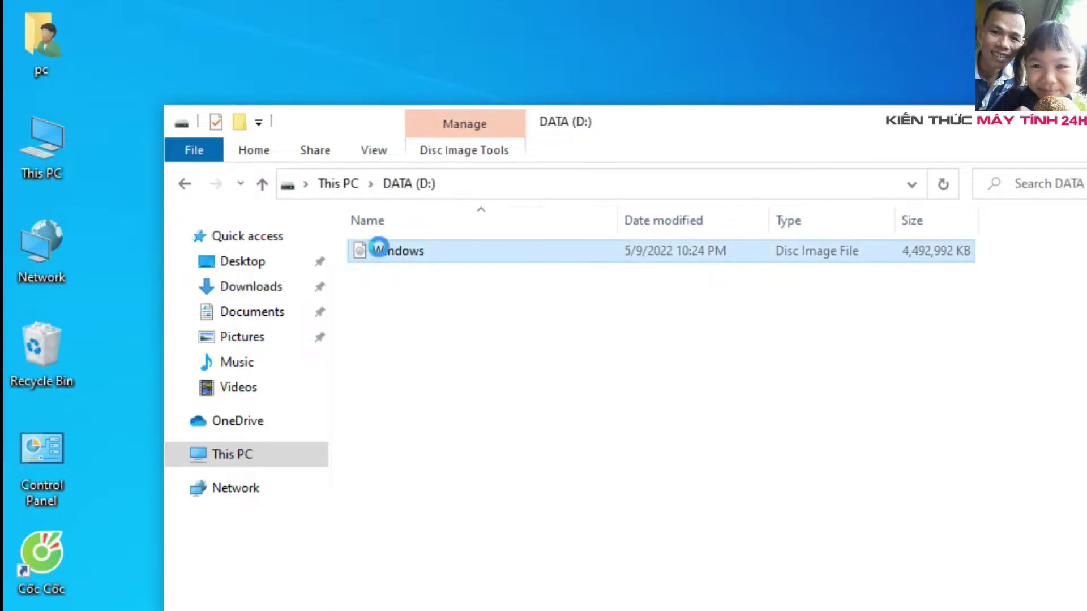
pyautogui.click(444, 593)
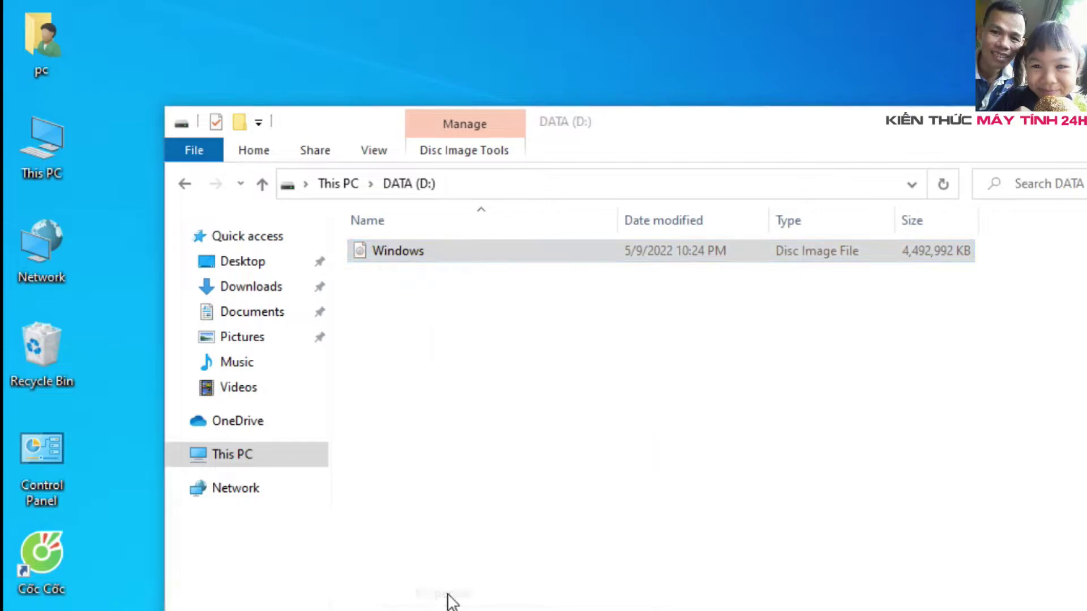
pyautogui.moveTo(541, 232); pyautogui.dragTo(570, 150)
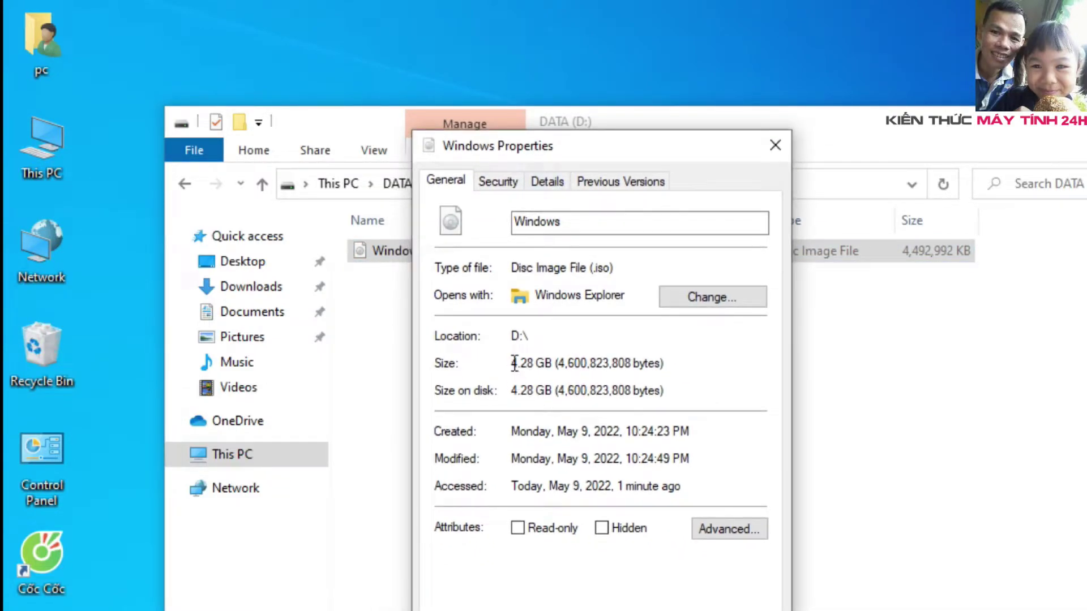
pyautogui.moveTo(512, 363); pyautogui.dragTo(567, 367)
pyautogui.press('Escape')
pyautogui.click(395, 251)
pyautogui.rightClick(394, 251)
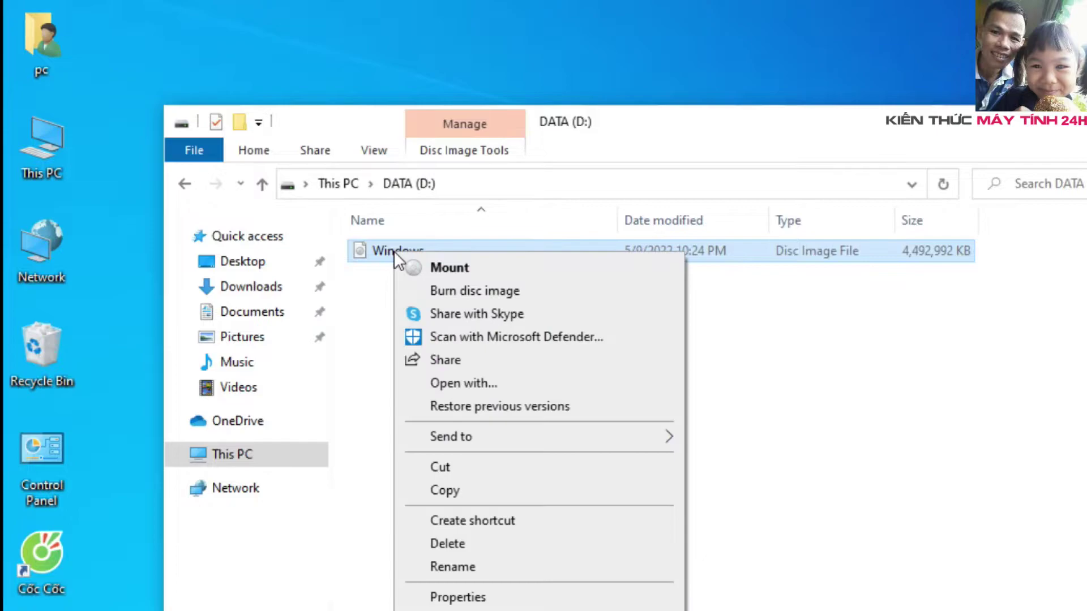
pyautogui.click(970, 439)
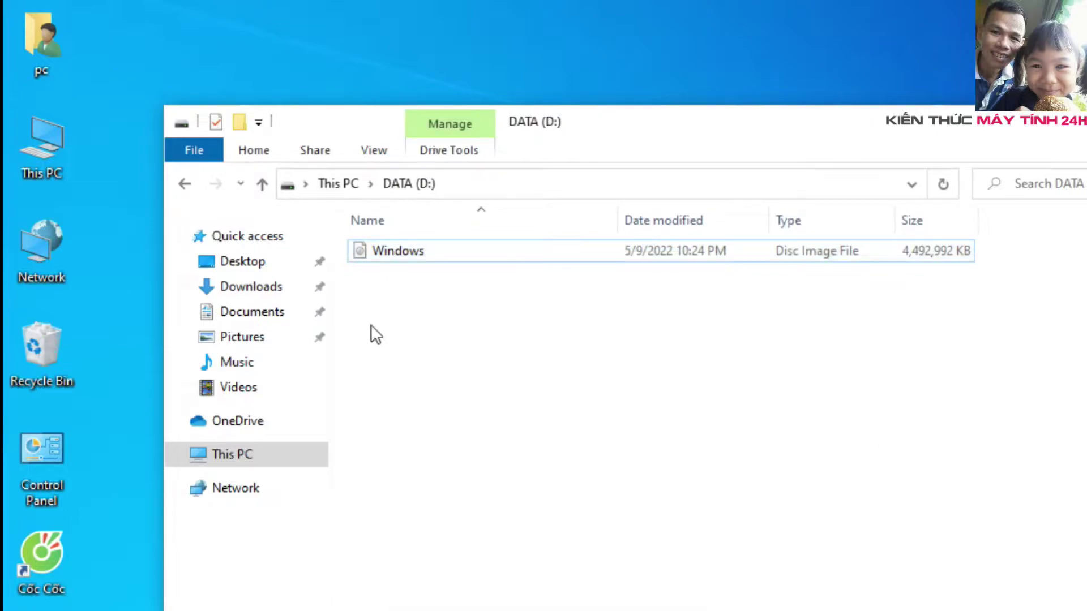
pyautogui.moveTo(417, 258)
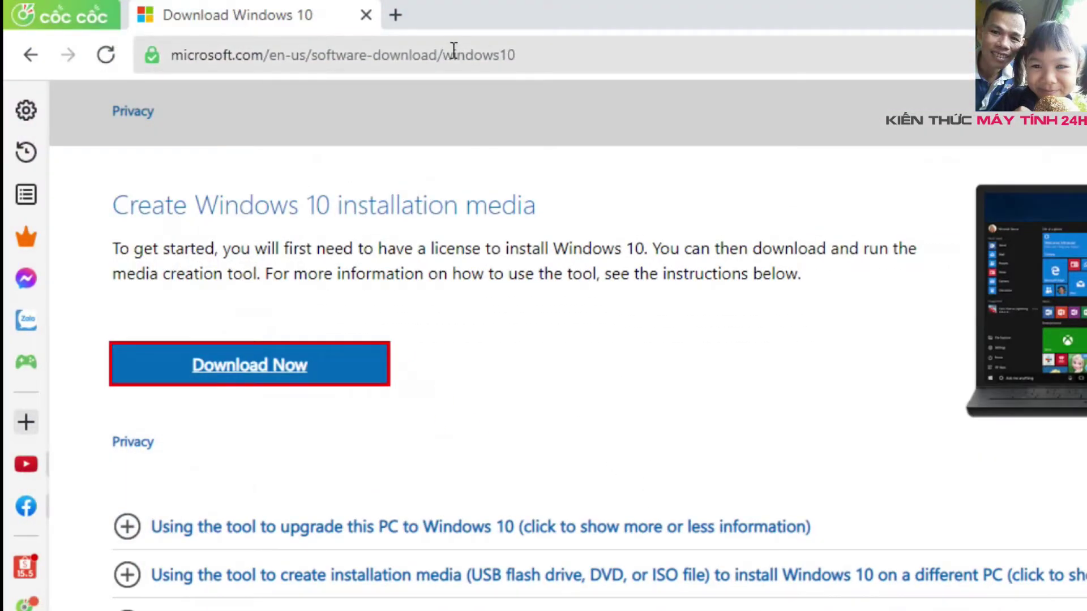
# Step: Switch to the Cốc Cốc browser, search for google, and open the google.com.vn result
pyautogui.click(456, 57)
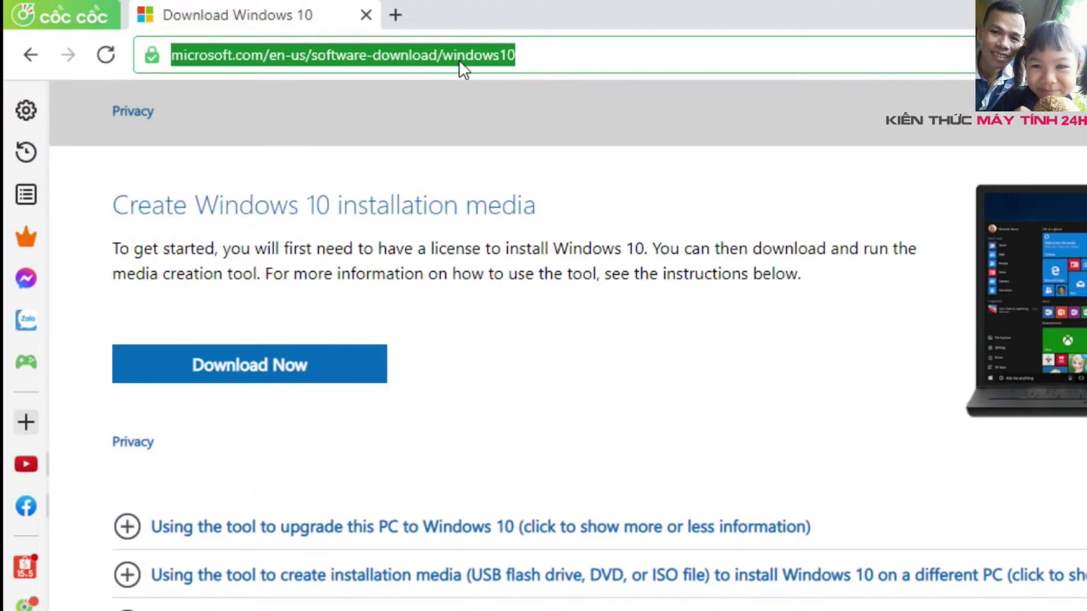
pyautogui.write('GOOgle dịch')
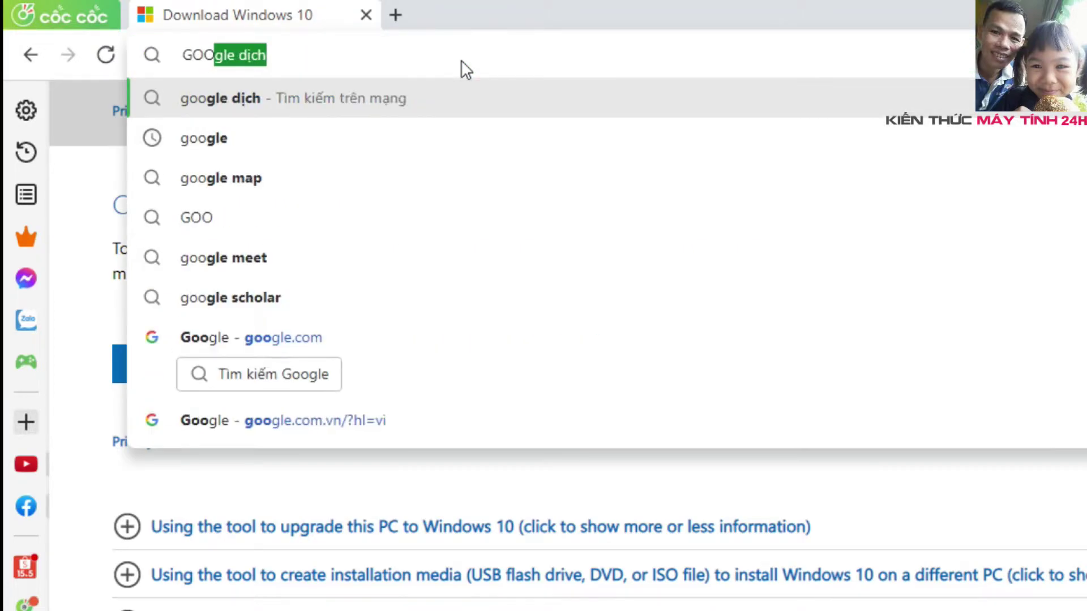
pyautogui.press('Right')
pyautogui.press('BackSpace')
pyautogui.press('BackSpace')
pyautogui.press('BackSpace')
pyautogui.press('BackSpace')
pyautogui.press('BackSpace')
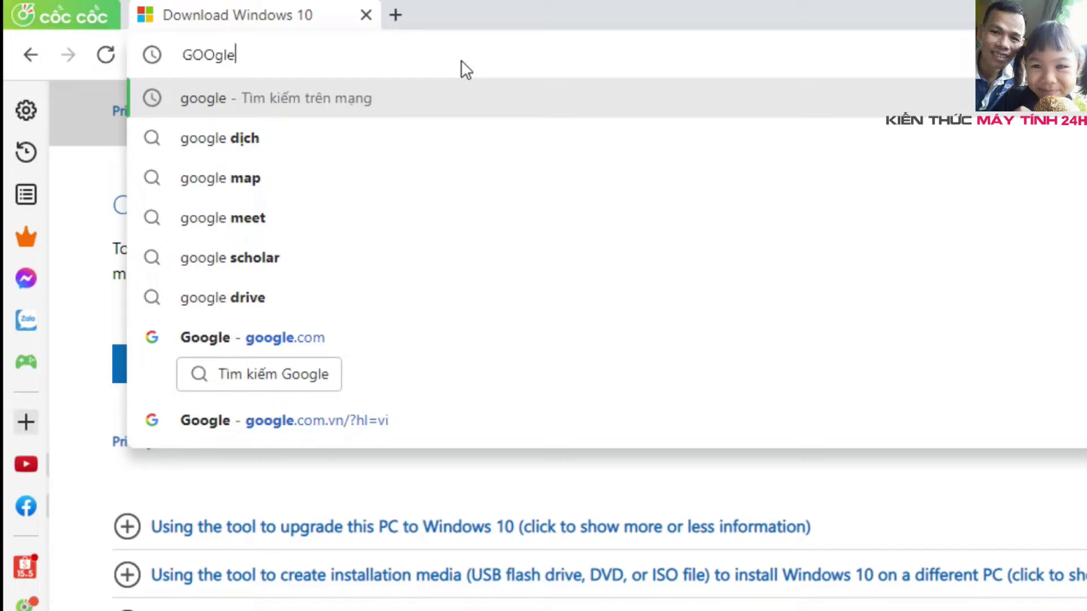
pyautogui.press('Return')
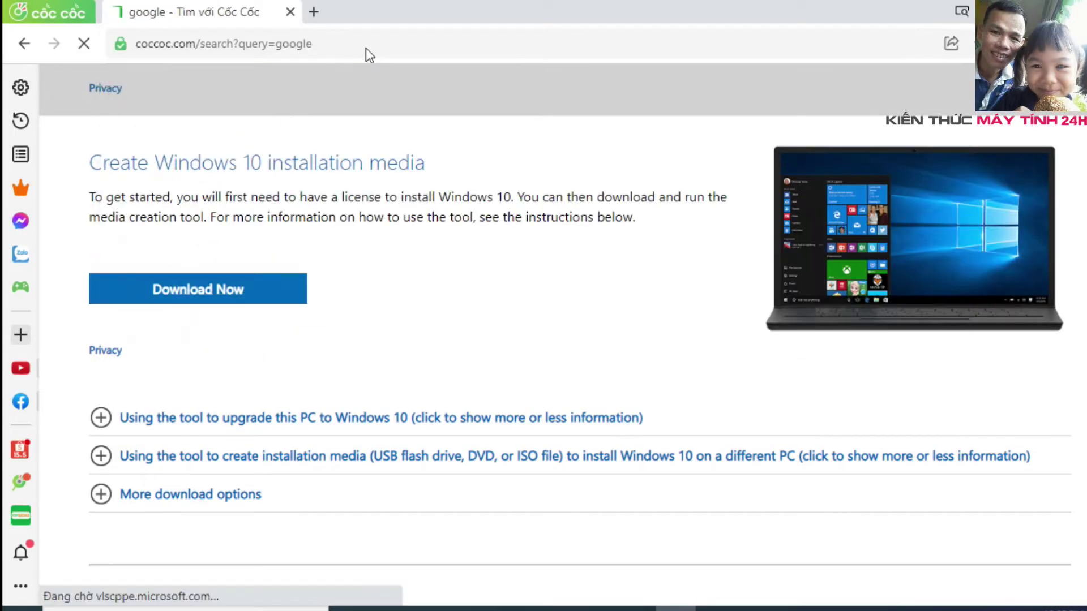
pyautogui.scroll(-5, 376, 417)
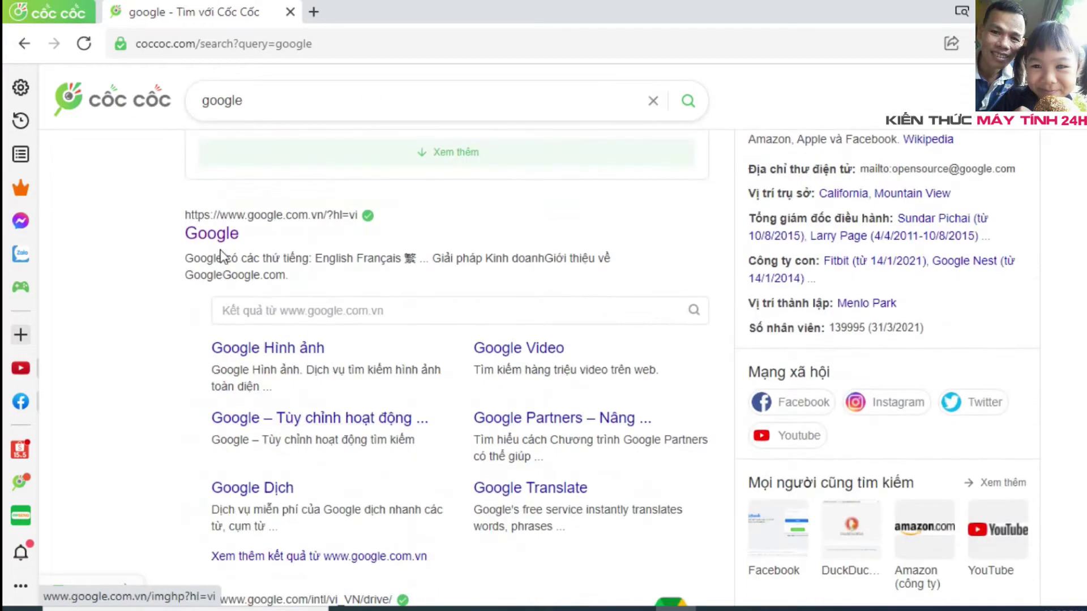
pyautogui.click(213, 237)
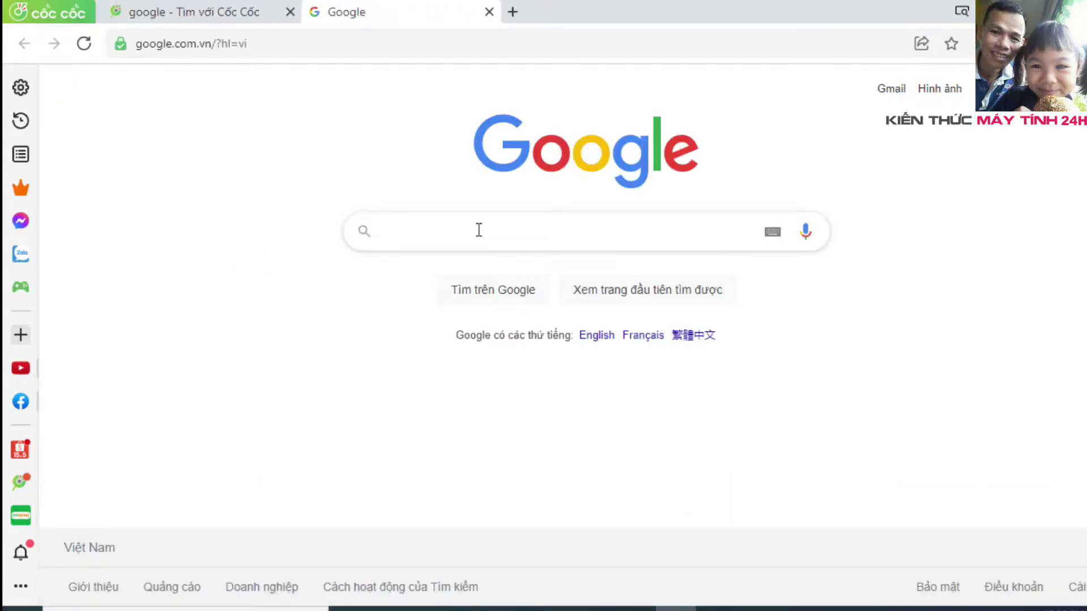
# Step: Search Google for WINRAR and open the download links on the taimienphi.vn WinRAR page
pyautogui.write('WIN')
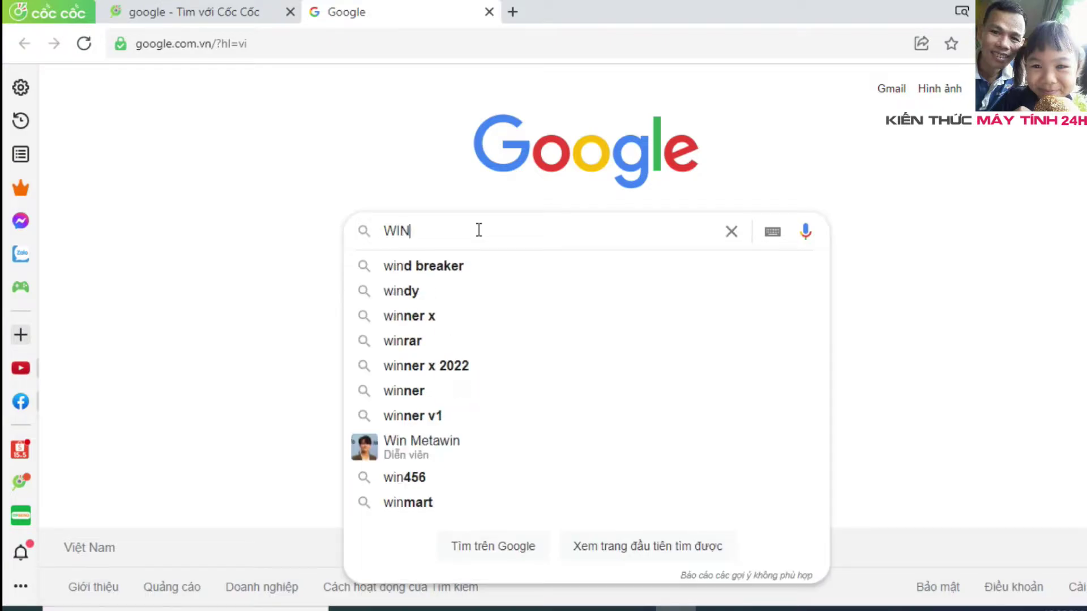
pyautogui.write('RAR')
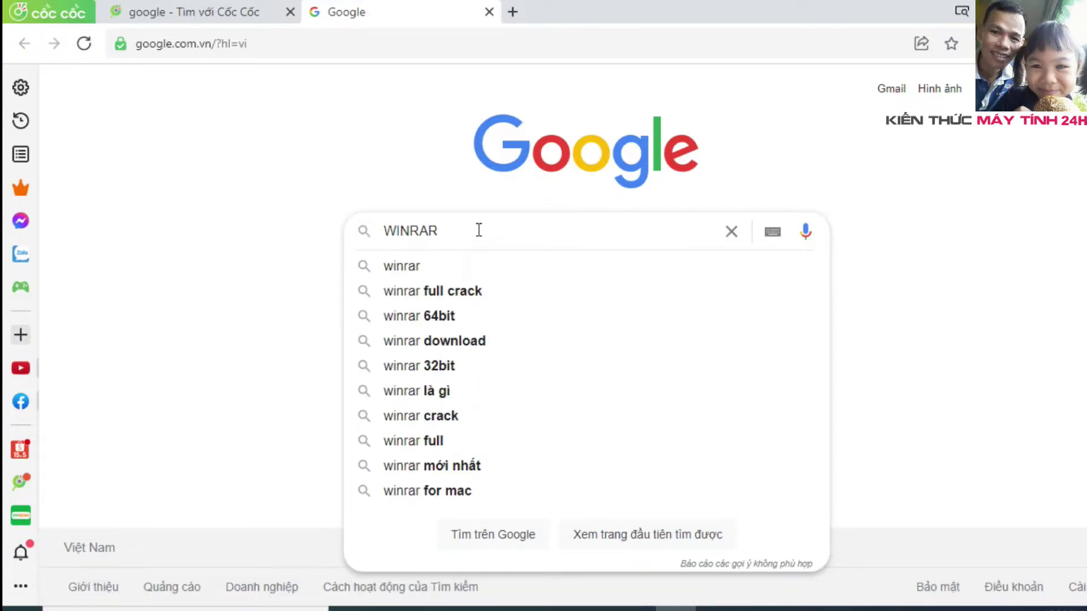
pyautogui.press('Return')
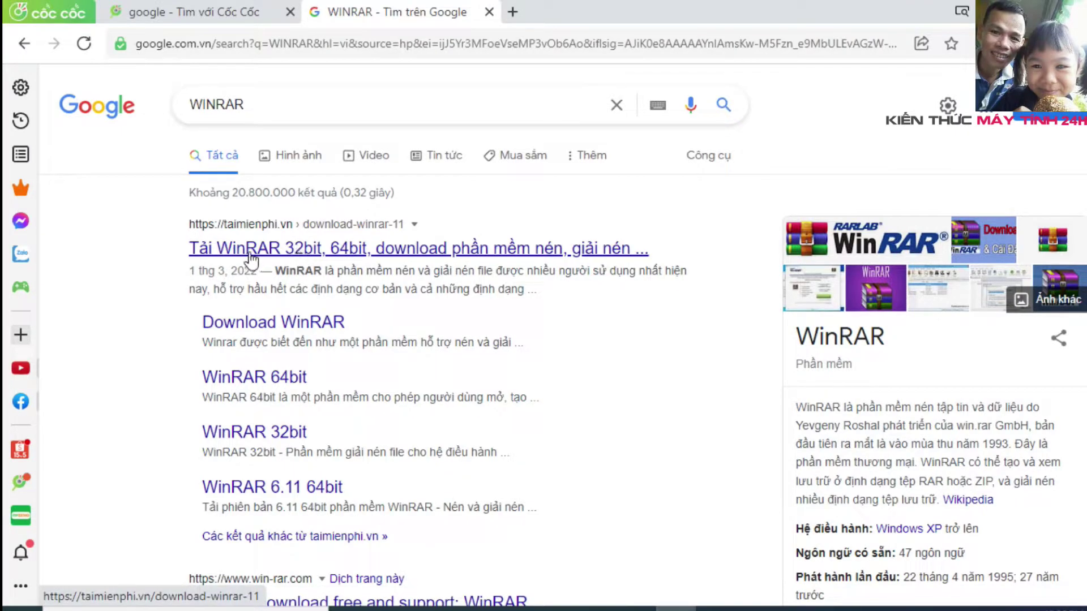
pyautogui.click(290, 253)
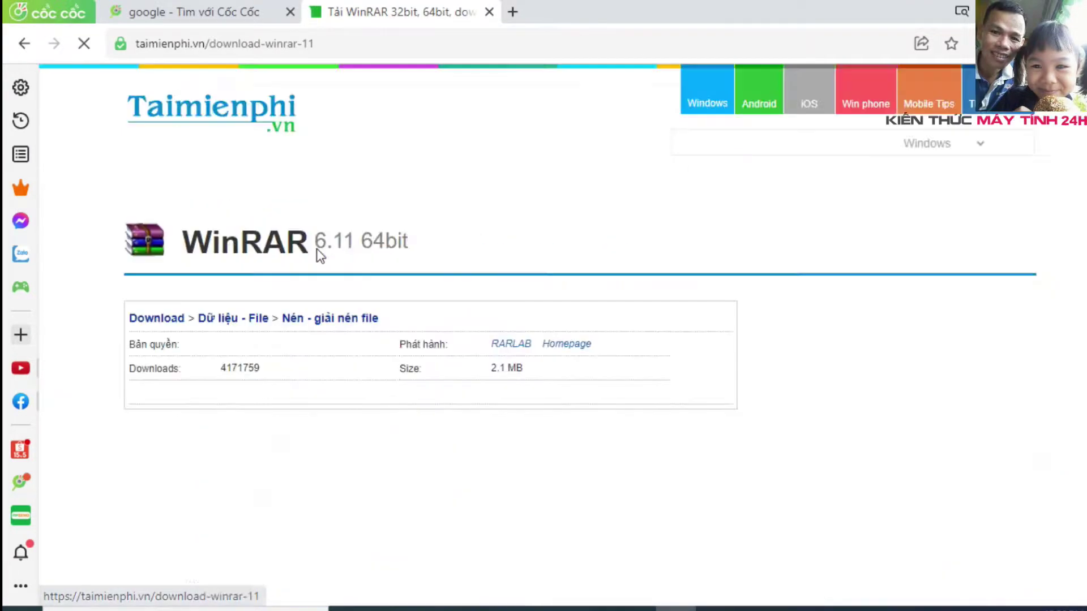
pyautogui.scroll(-3, 347, 311)
pyautogui.click(263, 313)
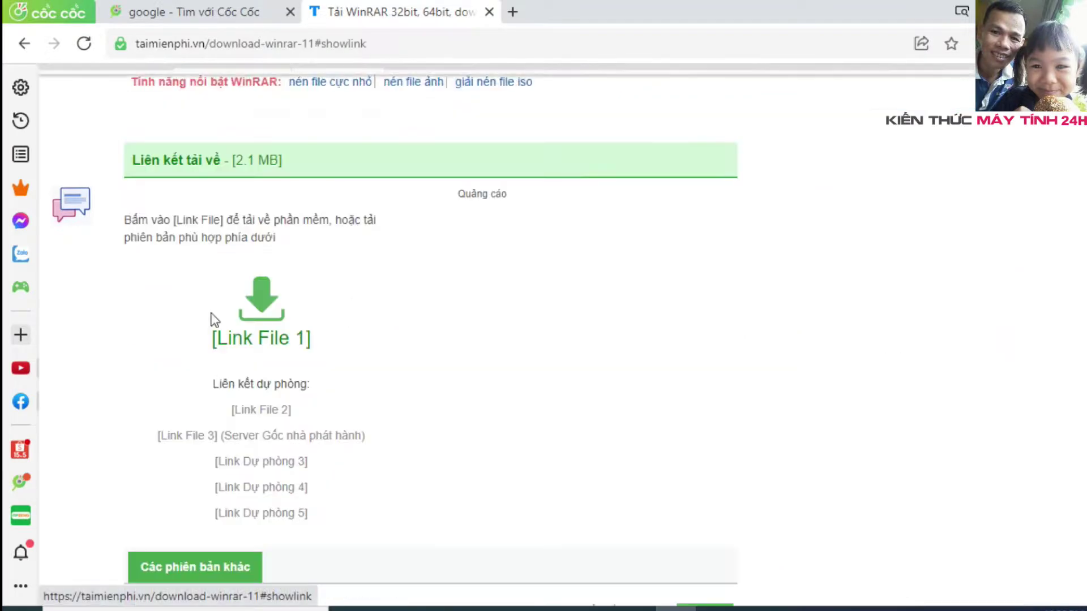
# Step: Download the 64-bit WinRAR 6.11 installer from Link File 1 and install it with the default folder and options
pyautogui.click(257, 342)
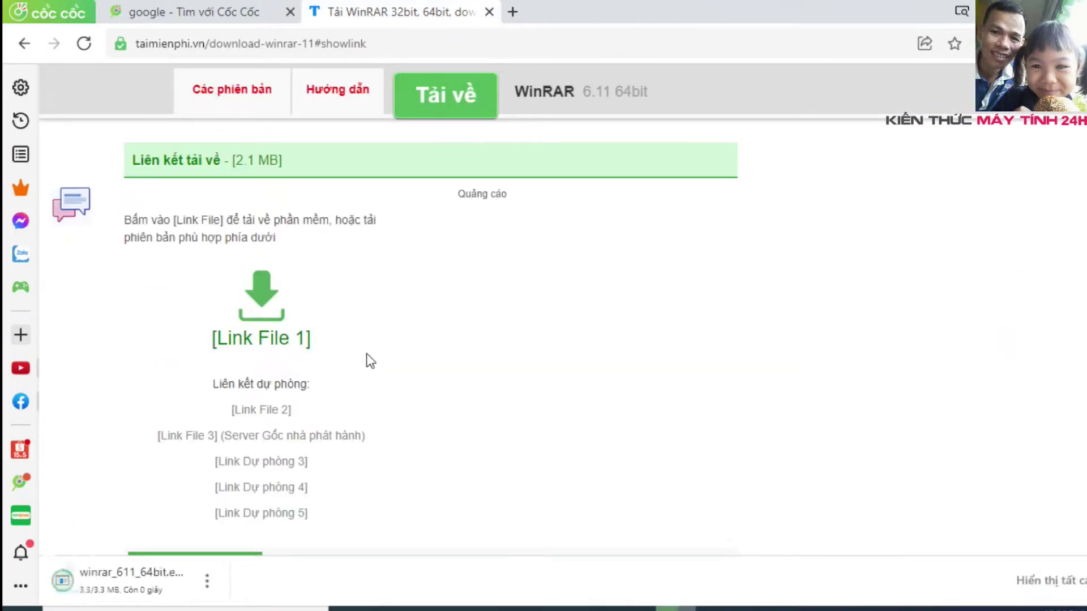
pyautogui.click(110, 582)
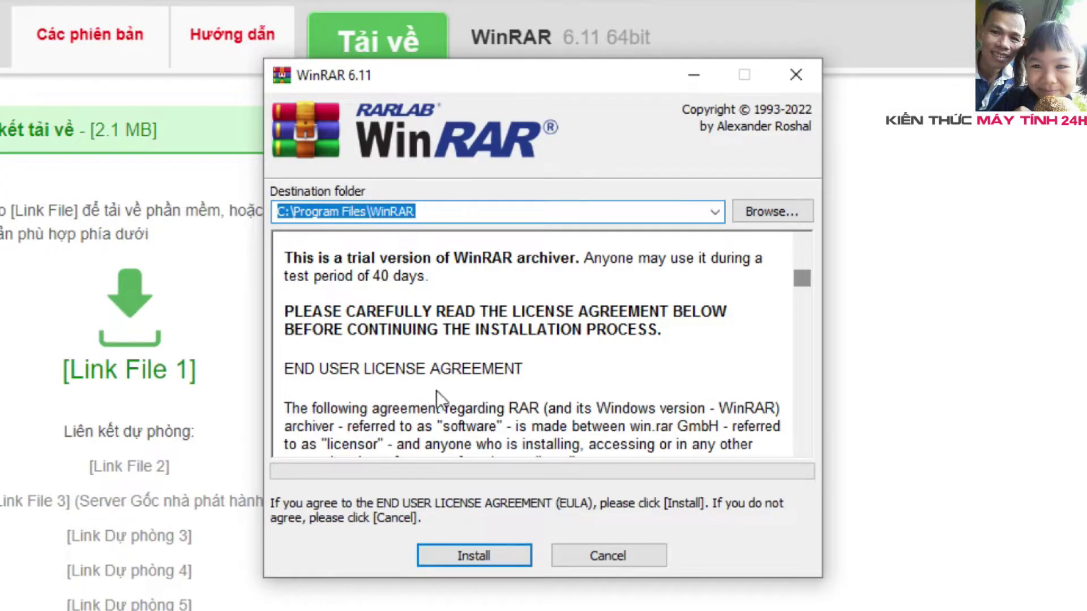
pyautogui.click(478, 555)
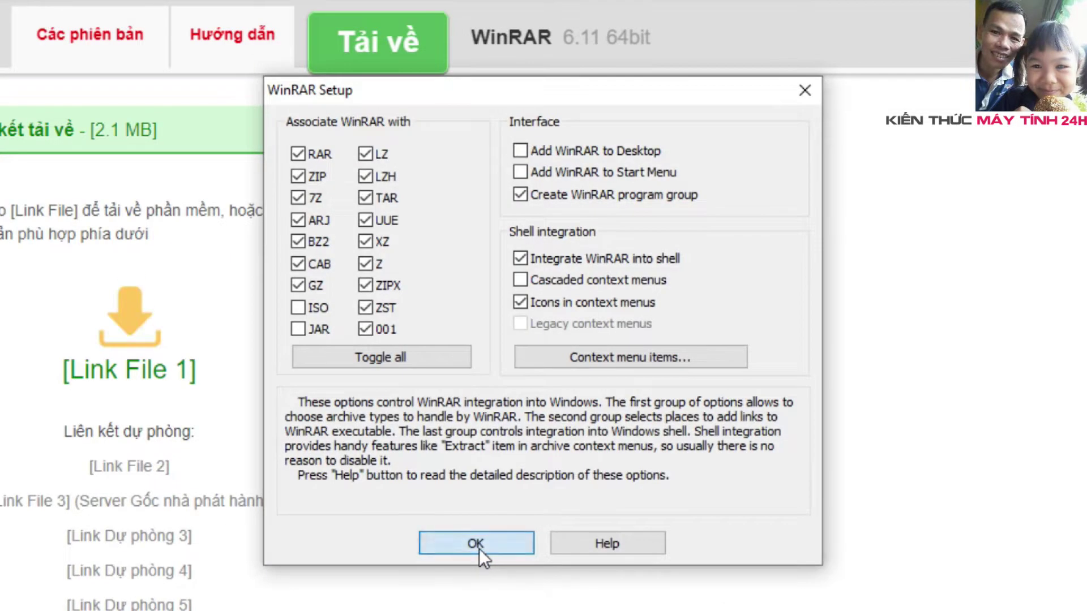
pyautogui.click(479, 547)
pyautogui.click(535, 543)
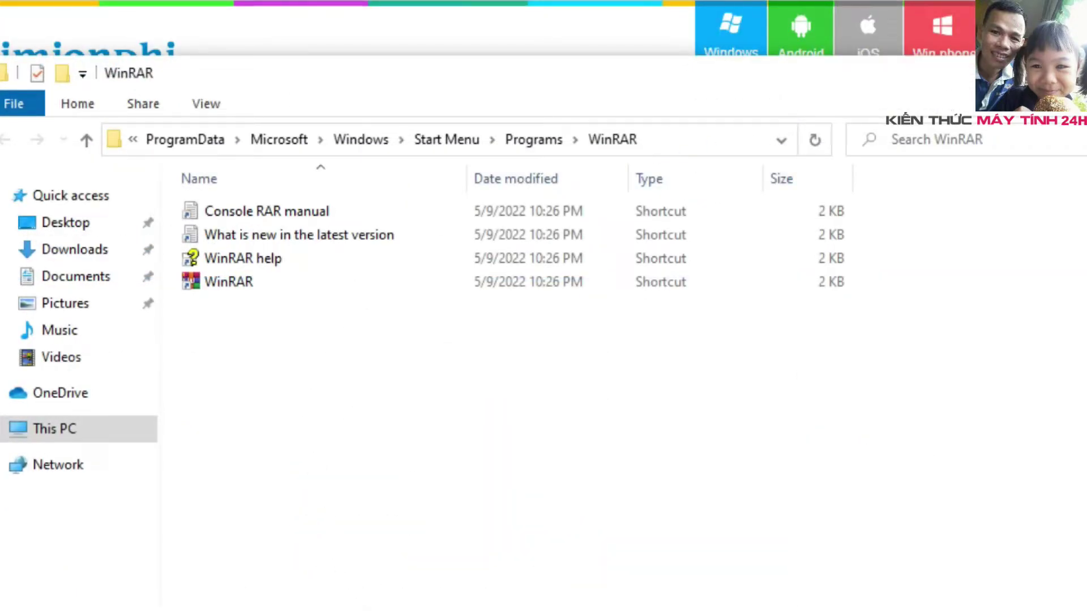
# Step: Close the WinRAR shortcuts folder and the browser, and return to the DATA (D:) drive in File Explorer
pyautogui.click(1078, 69)
pyautogui.hotkey('alt', 'F4')
pyautogui.click(603, 124)
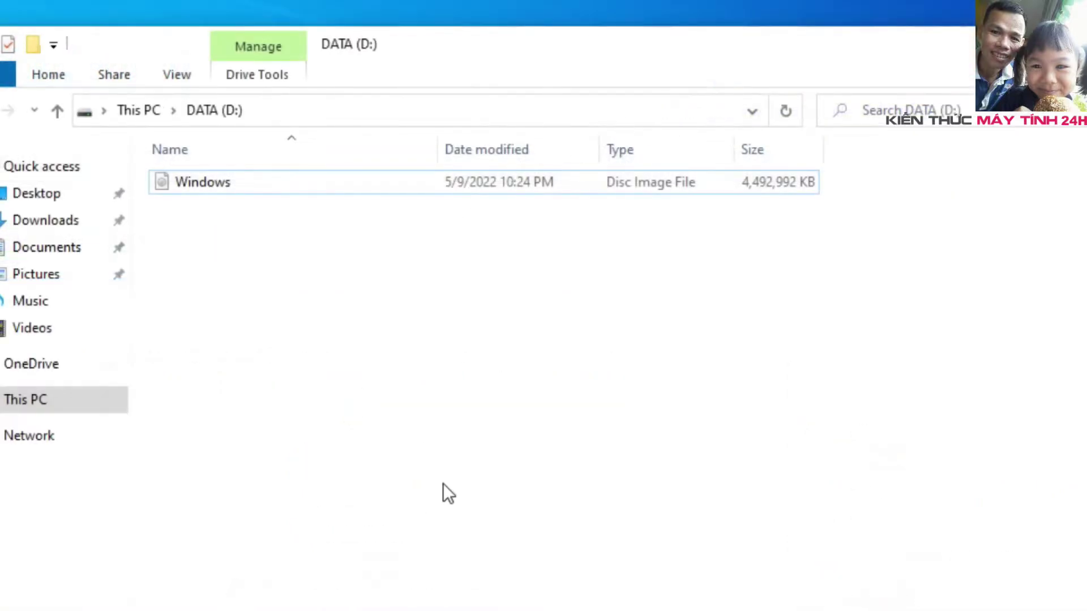
pyautogui.rightClick(359, 419)
pyautogui.click(427, 409)
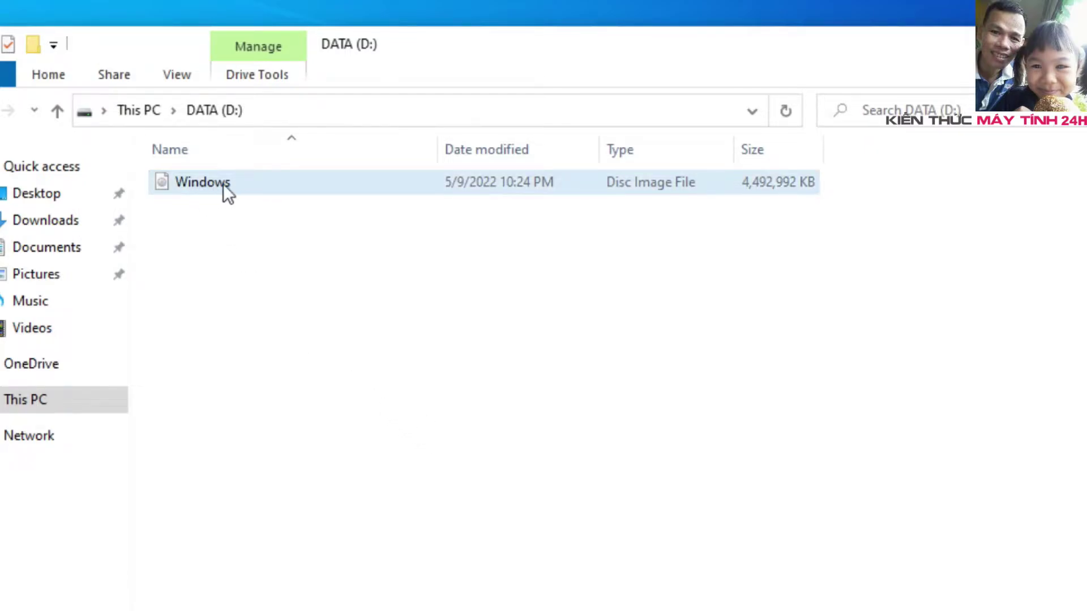
# Step: Extract the Windows disc image on the D: drive with WinRAR into a folder named Windows
pyautogui.moveTo(222, 184)
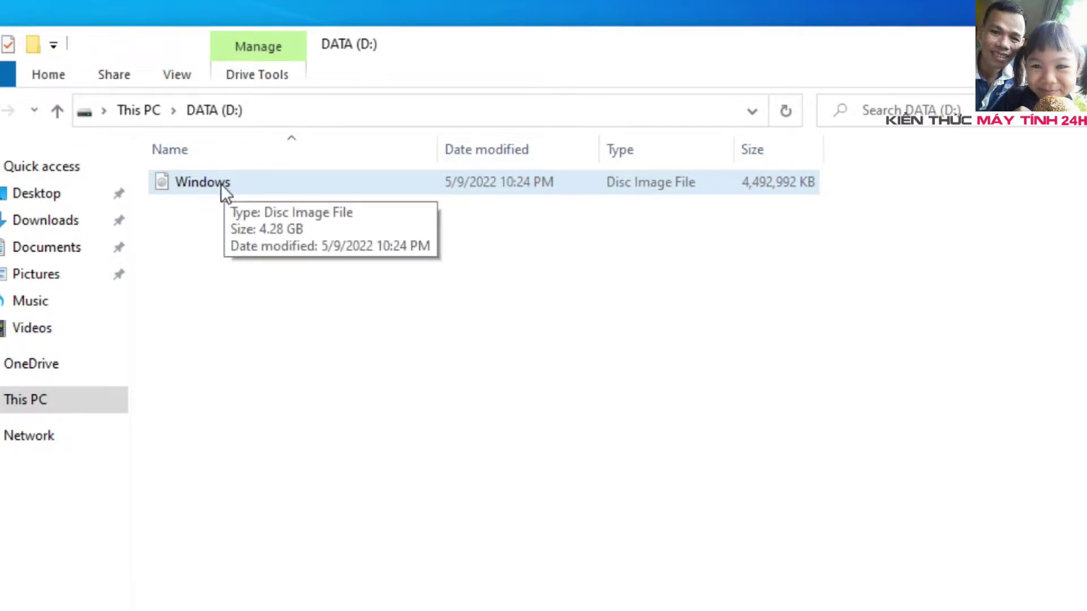
pyautogui.rightClick(186, 179)
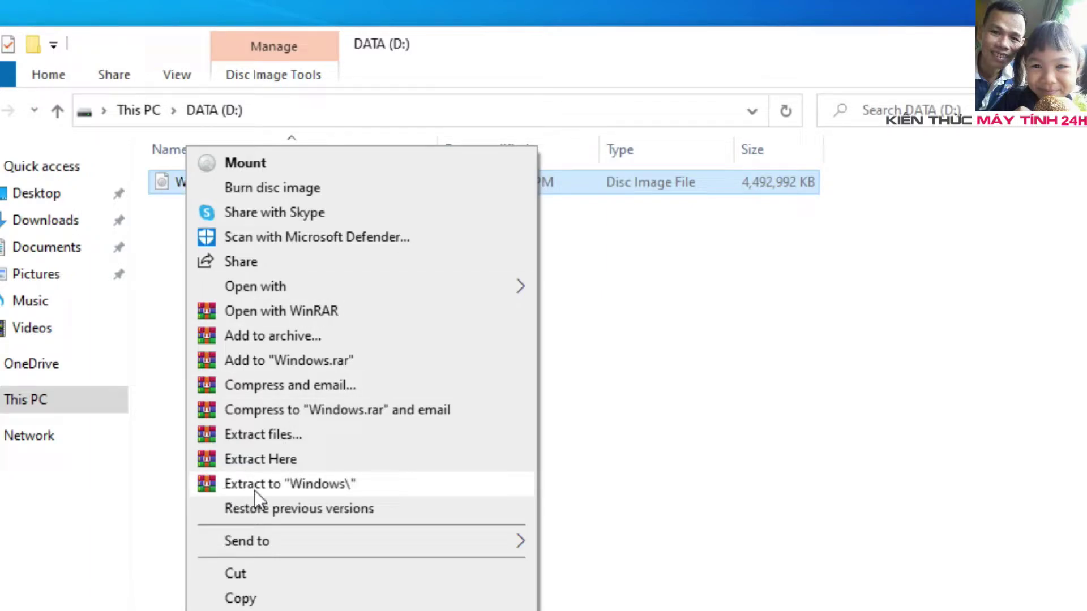
pyautogui.click(301, 484)
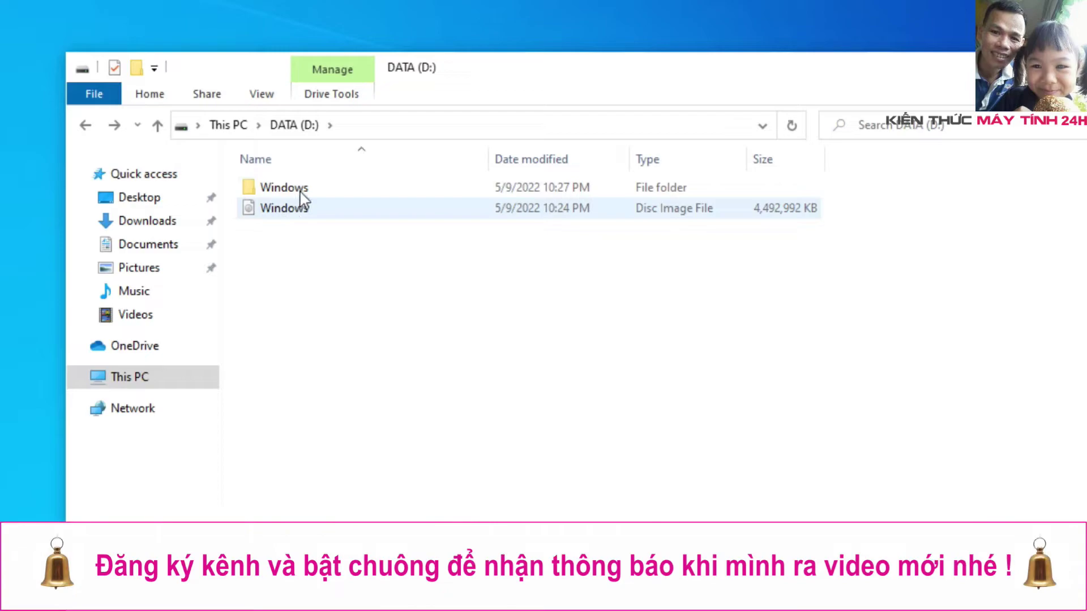
# Step: Open the extracted Windows folder on the D: drive and examine the setup files it contains
pyautogui.click(285, 189)
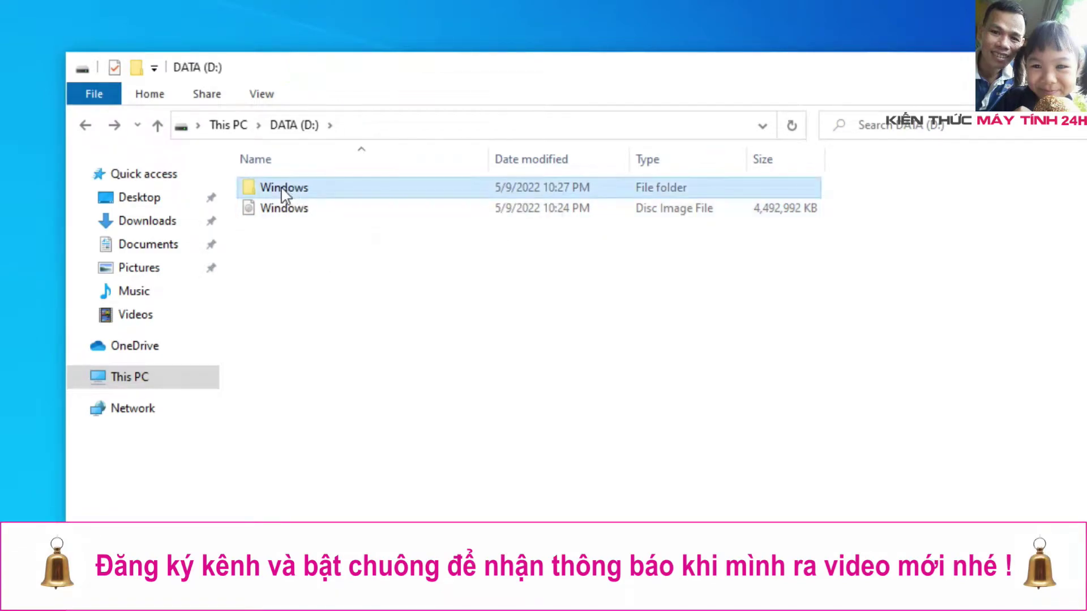
pyautogui.doubleClick(285, 192)
pyautogui.moveTo(411, 419); pyautogui.dragTo(213, 169)
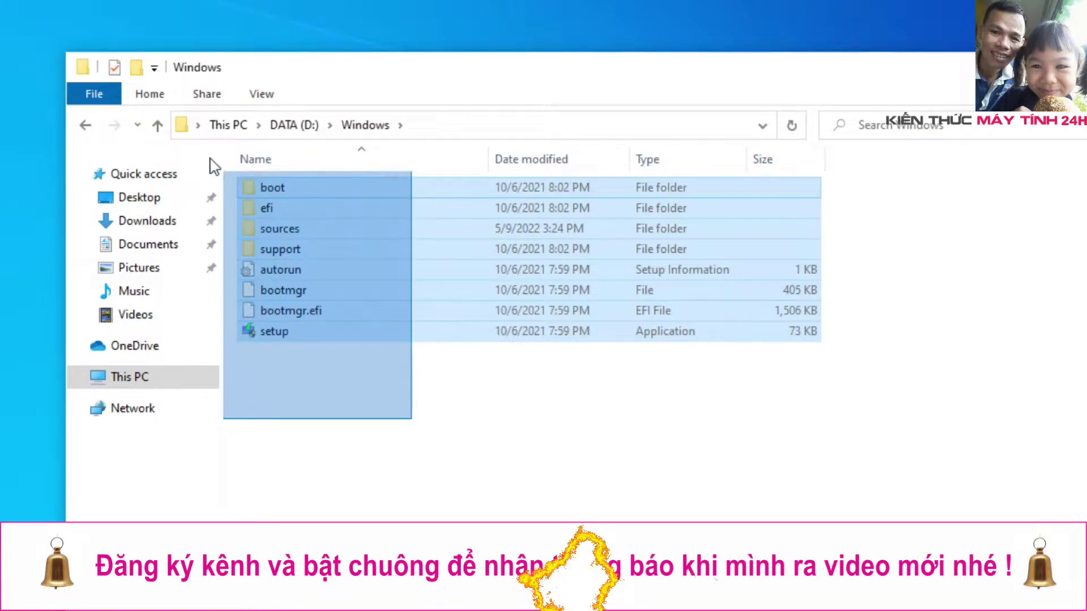
pyautogui.click(396, 407)
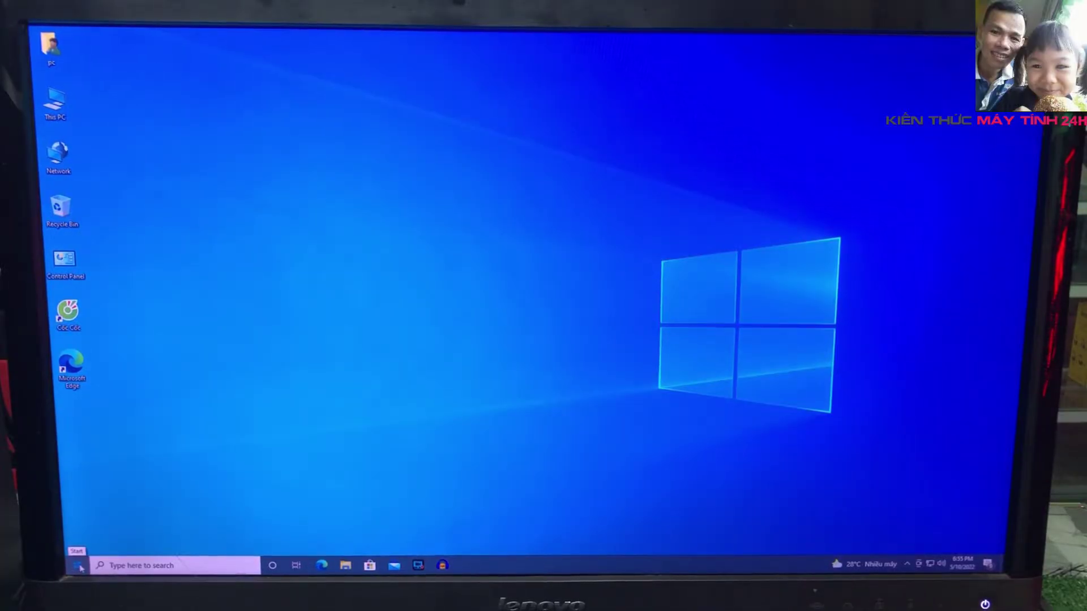
# Step: Restart the computer and open the advanced repair options from the Recovery screen
pyautogui.click(79, 568)
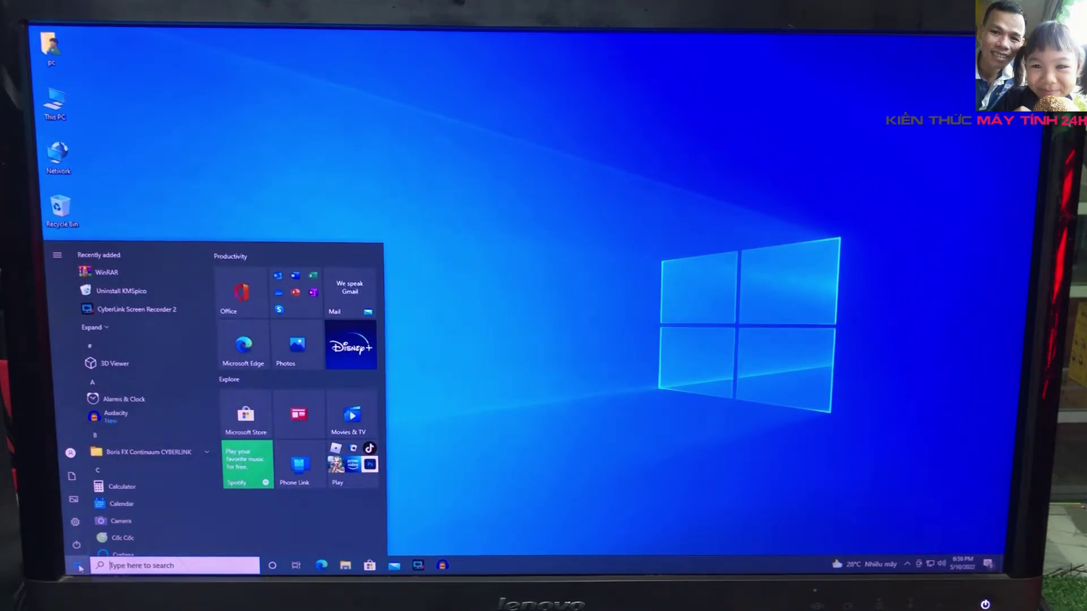
pyautogui.click(76, 544)
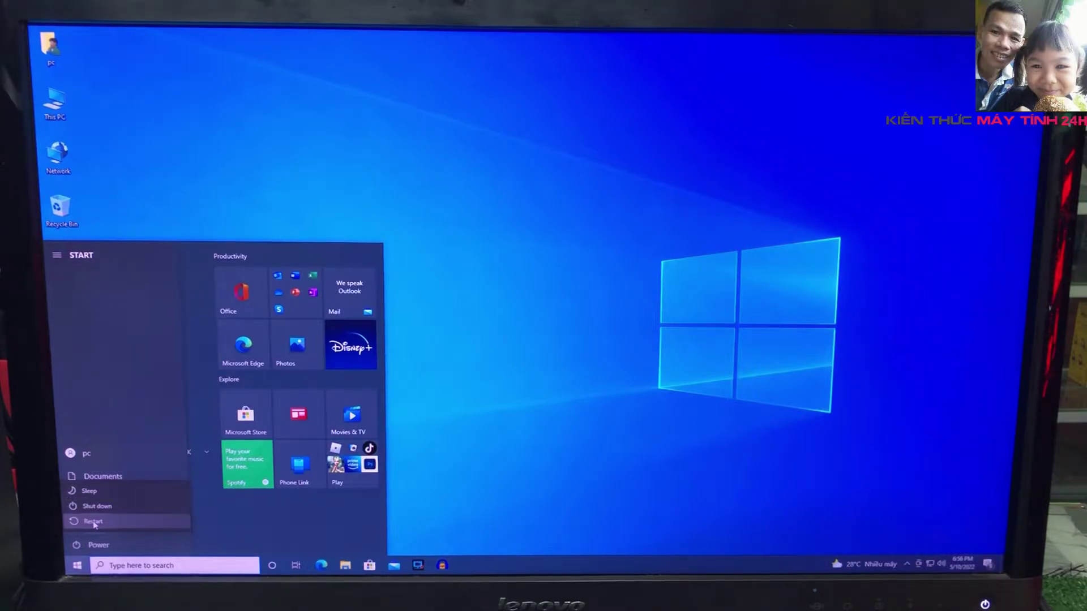
pyautogui.click(94, 522)
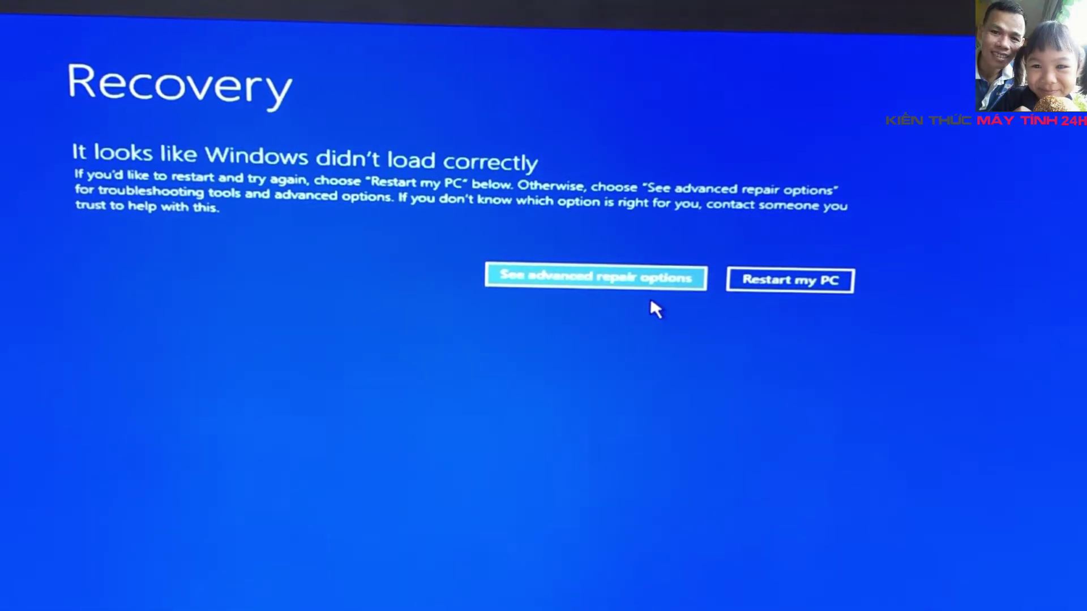
pyautogui.click(628, 280)
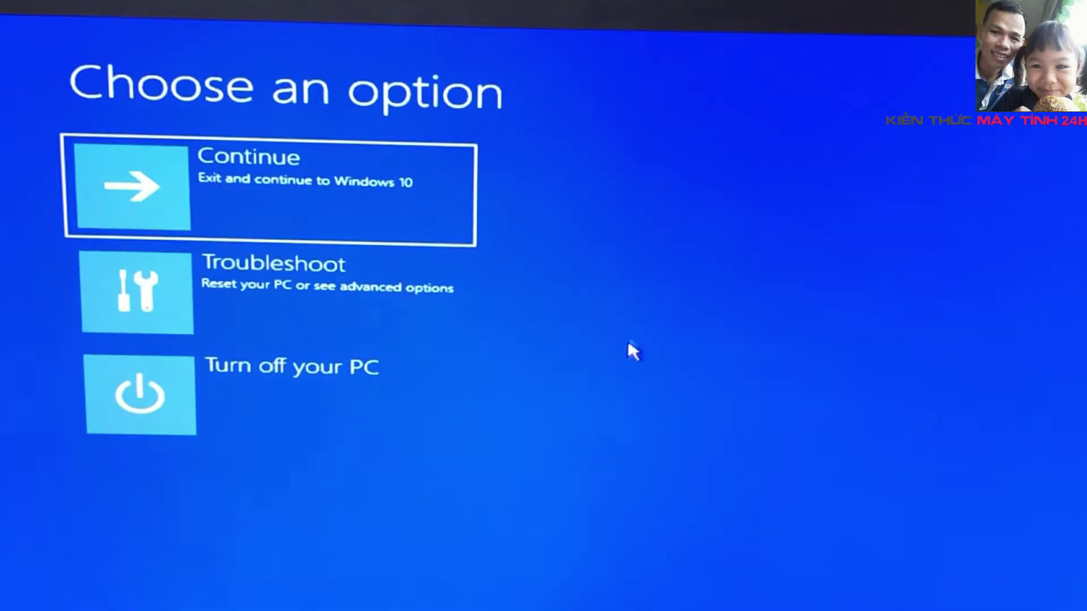